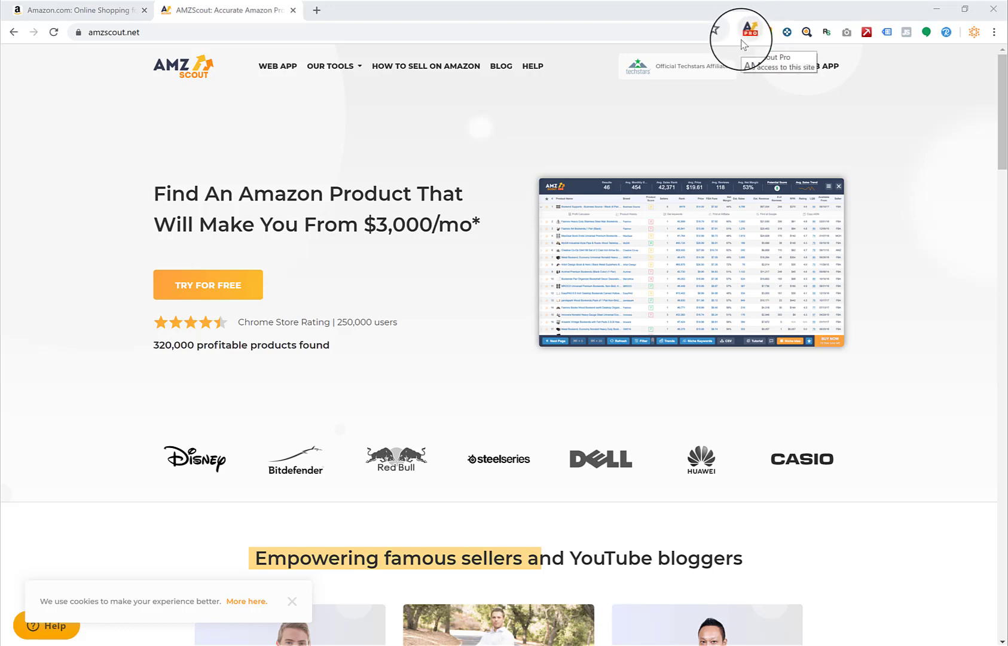
Switch to the Amazon home page, view AMZScout Pro's product data for it, and close the results
click(128, 13)
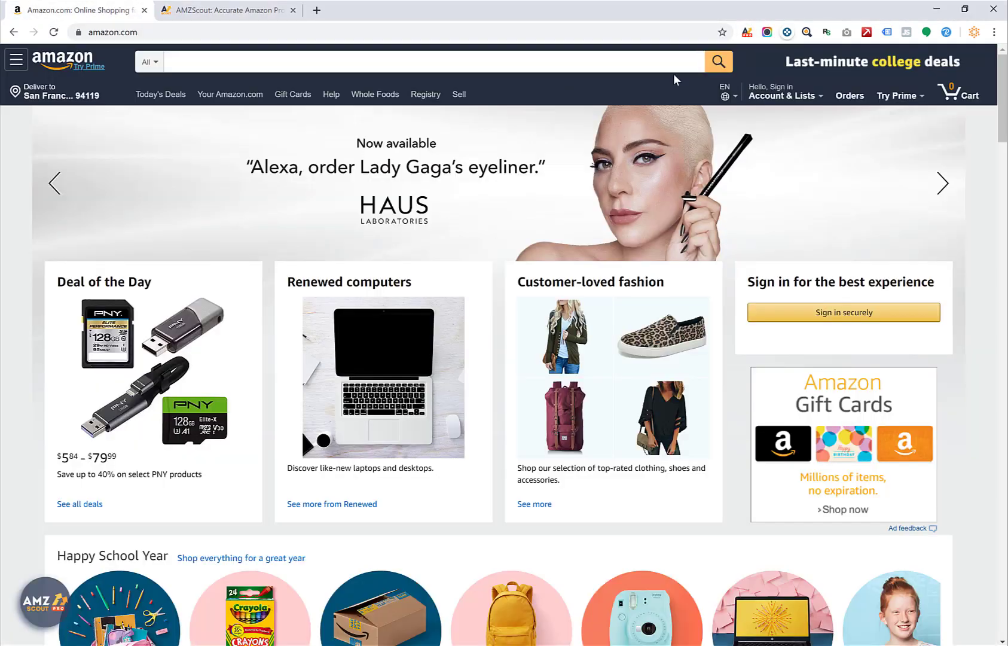
scroll(577, 399, down, 4)
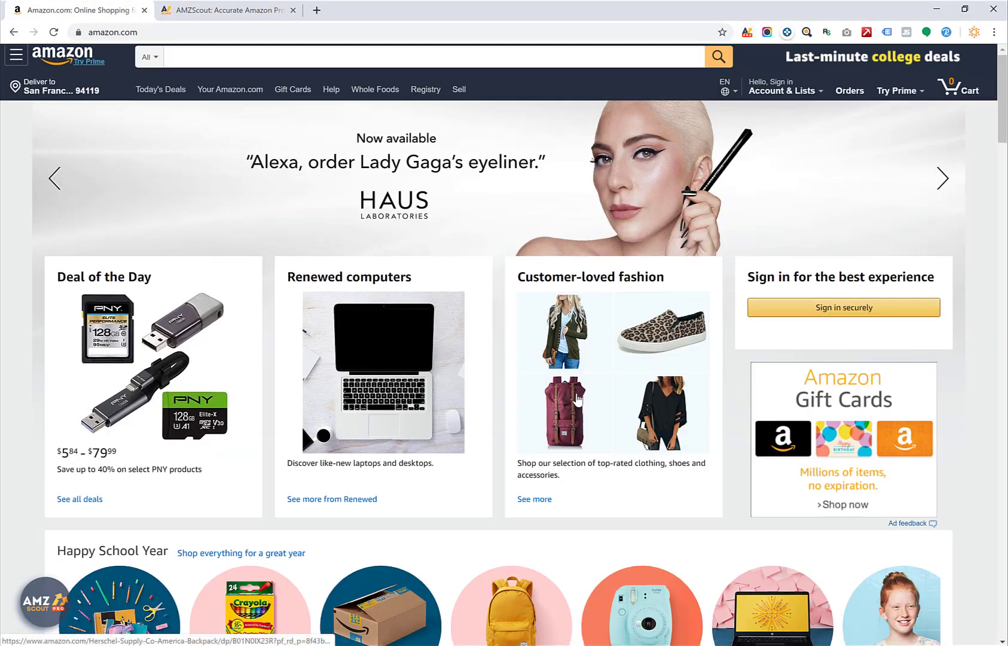
scroll(579, 399, up, 4)
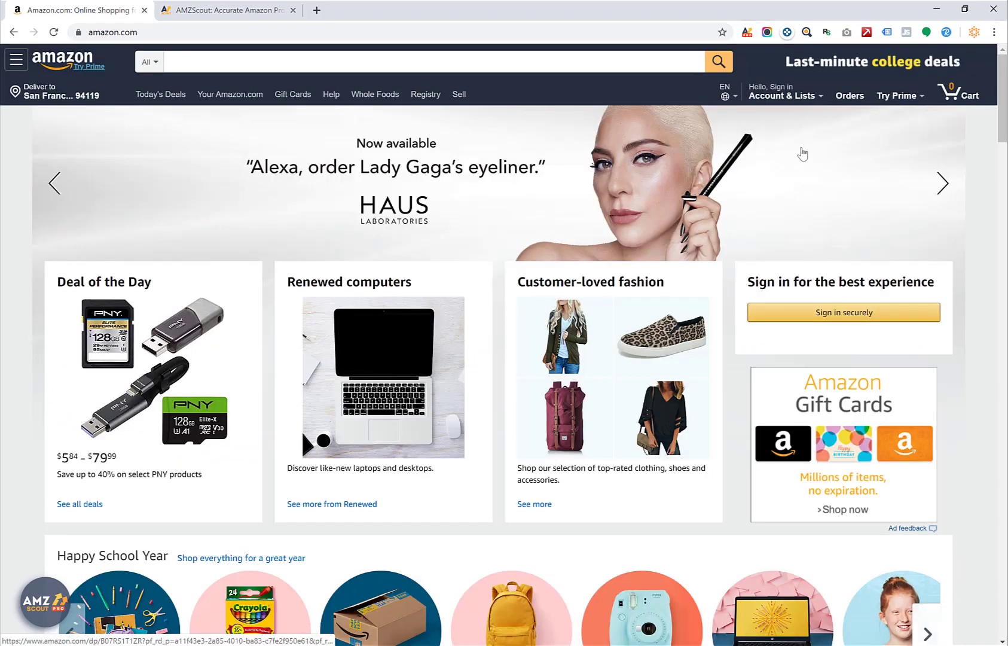
click(746, 33)
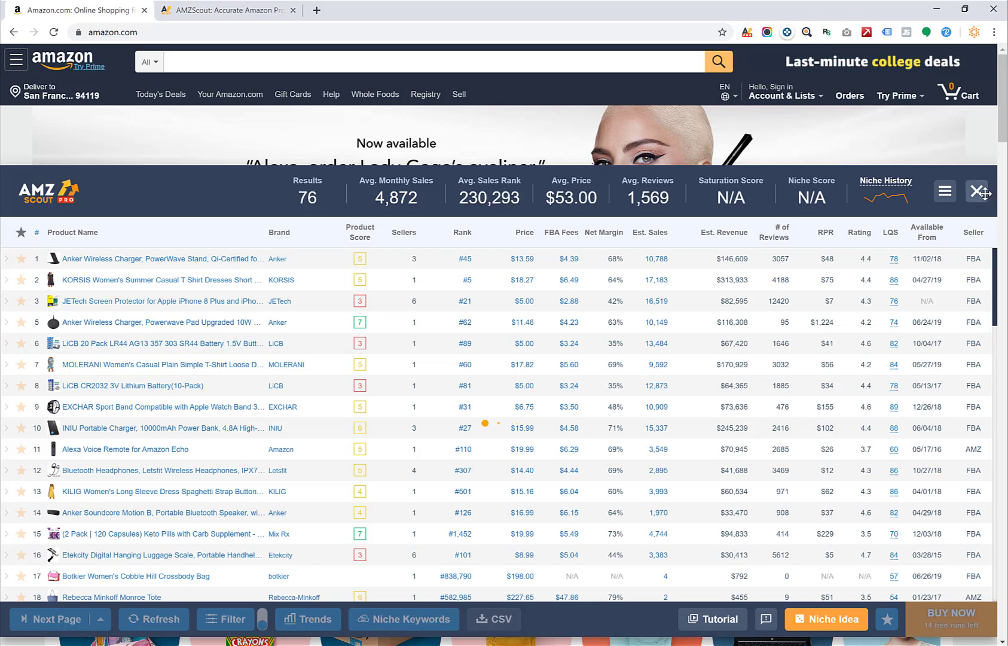
click(978, 192)
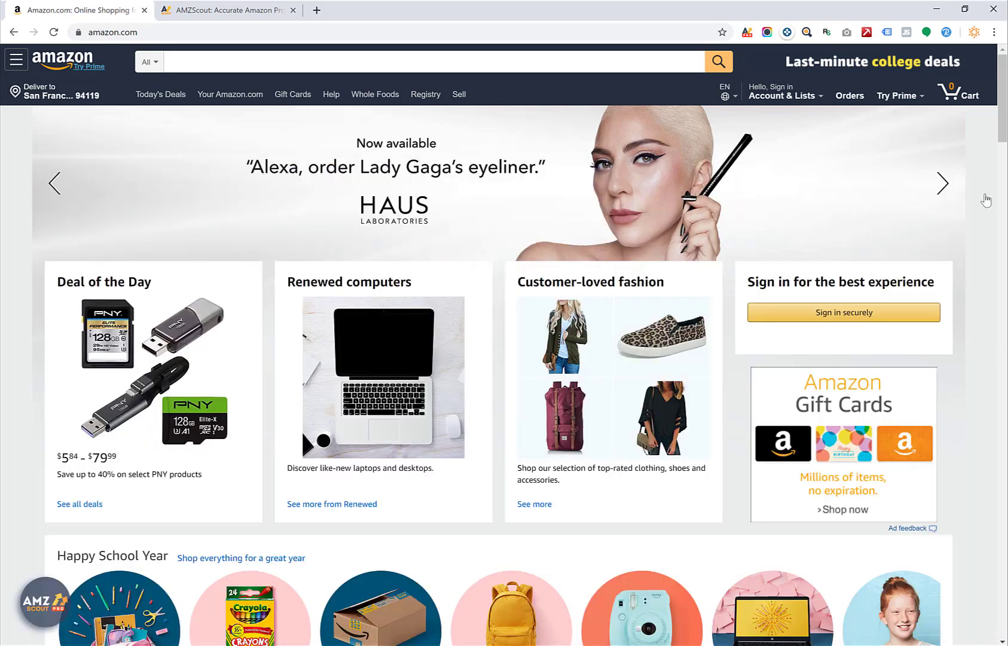
Search Amazon for "video games" in all departments
click(276, 58)
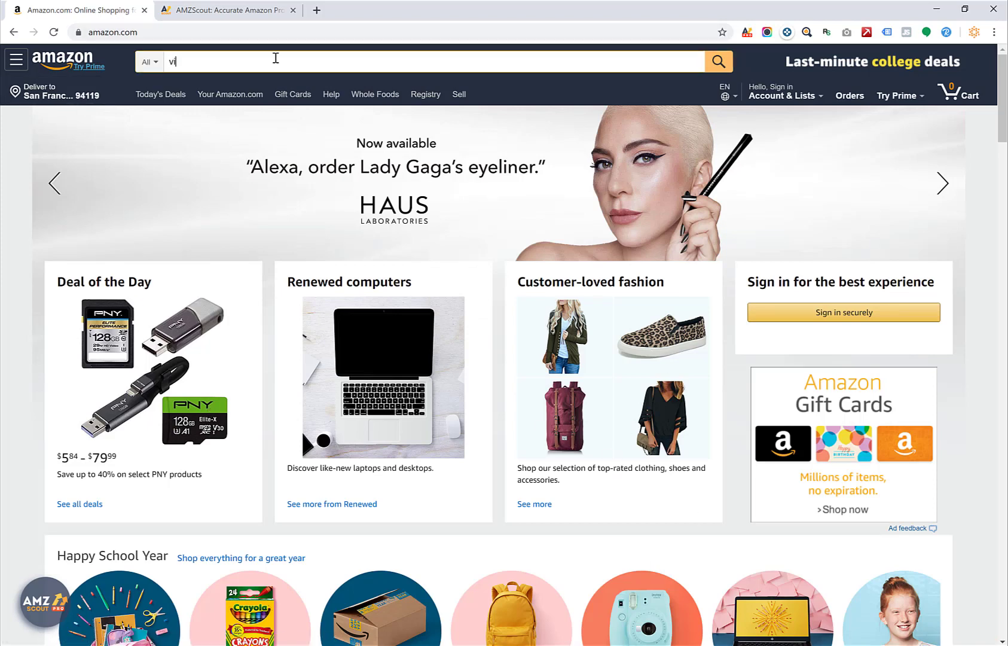
text(vidoe)
key(BackSpace)
key(BackSpace)
text(eo gam)
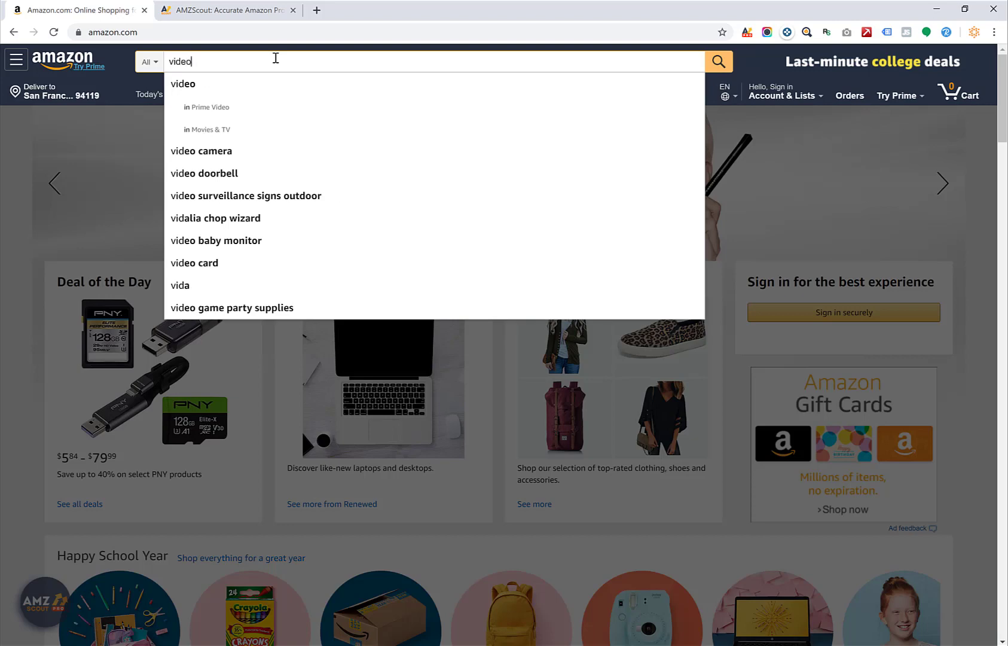
text(es)
key(Return)
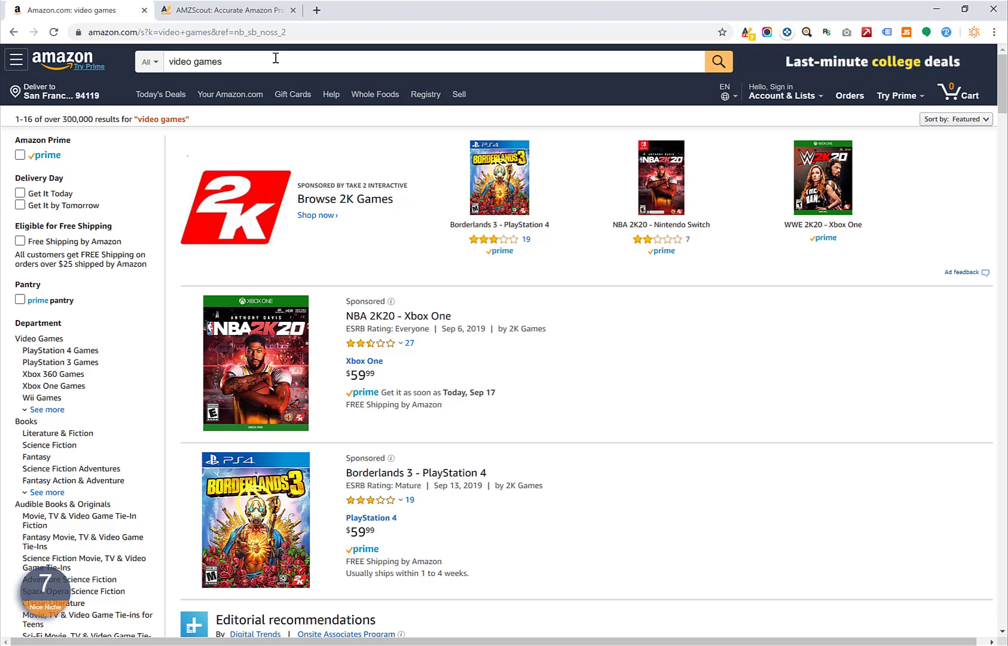
Run AMZScout Pro on the video games results and view the product score breakdown for NBA 2K20 - Xbox One
click(749, 37)
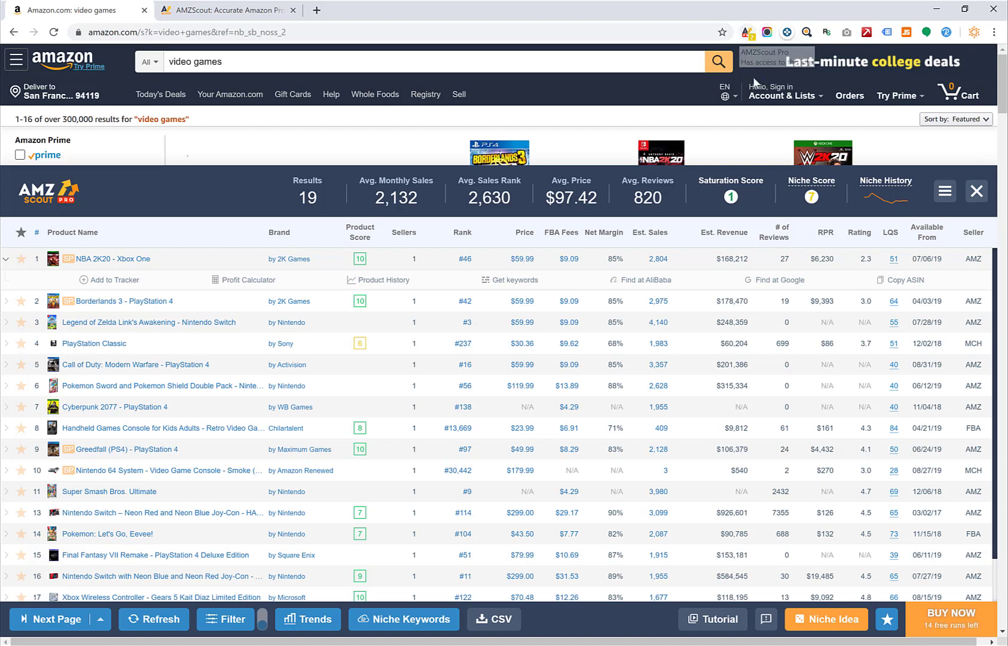
mouse_move(756, 91)
mouse_move(731, 196)
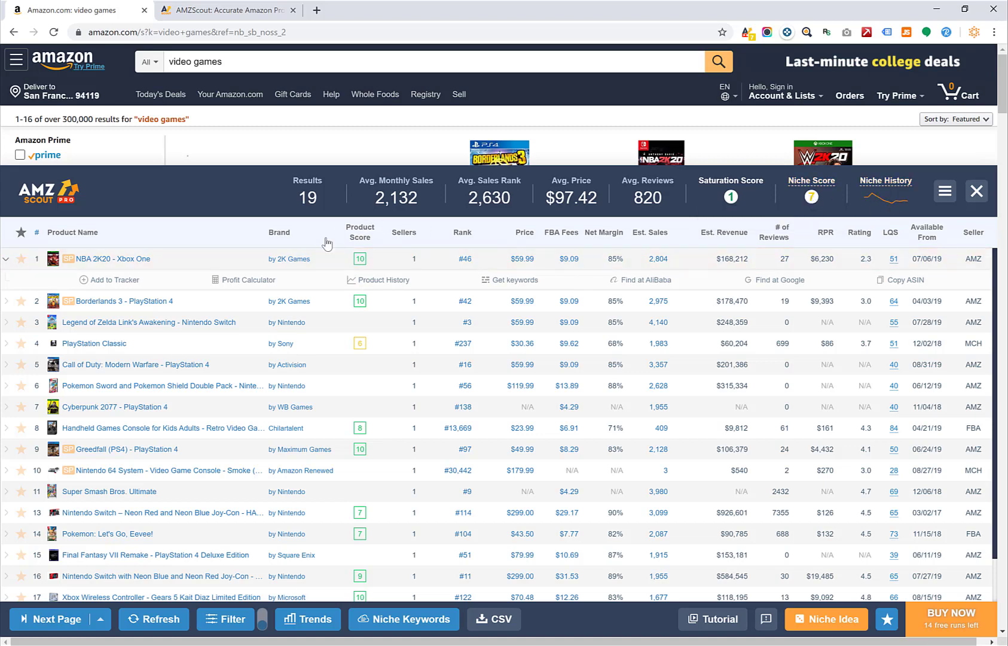
click(359, 260)
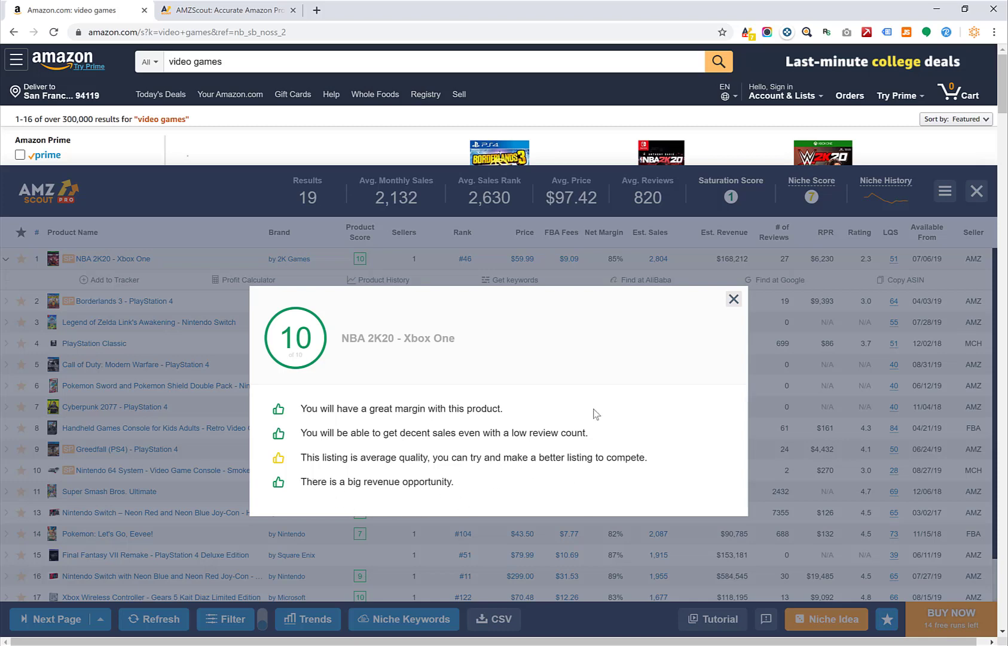
click(734, 299)
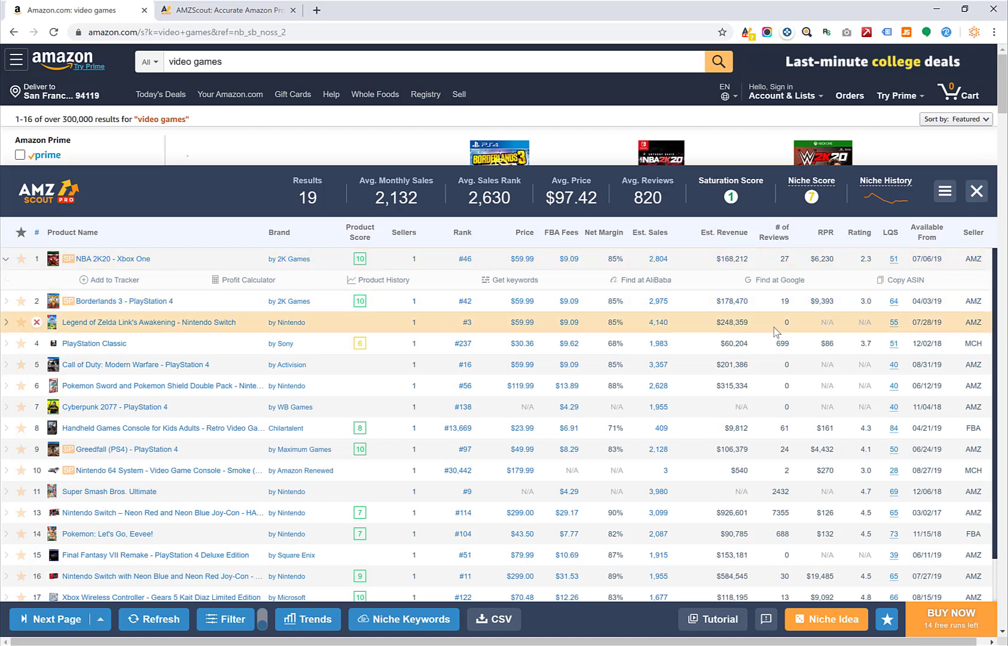
Compare the products by sorting the table in turn by product score, brand, sellers, rank, price and FBA fees
click(360, 236)
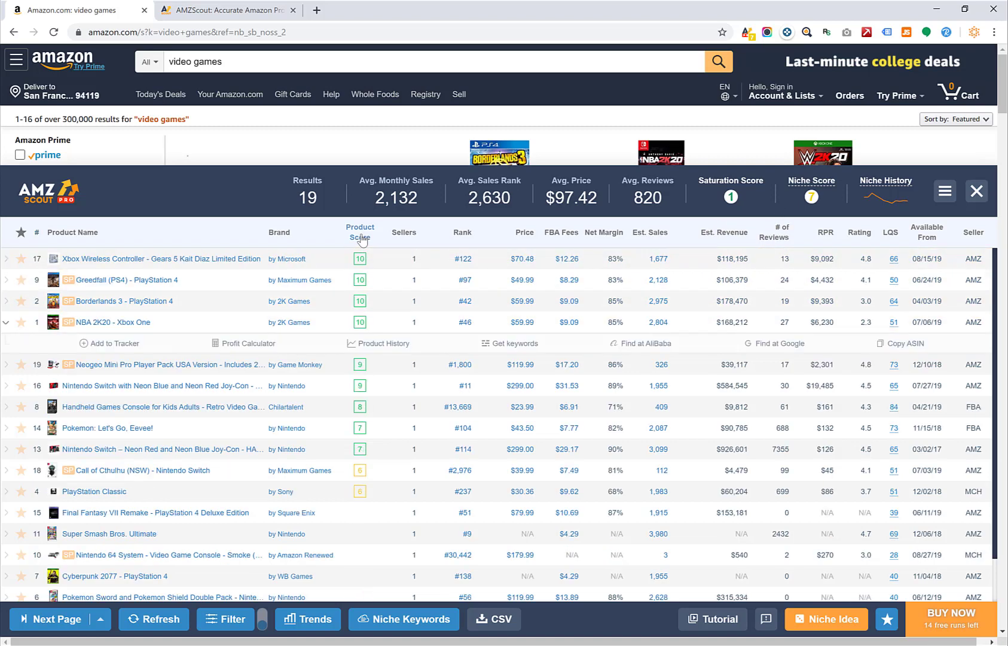
click(280, 233)
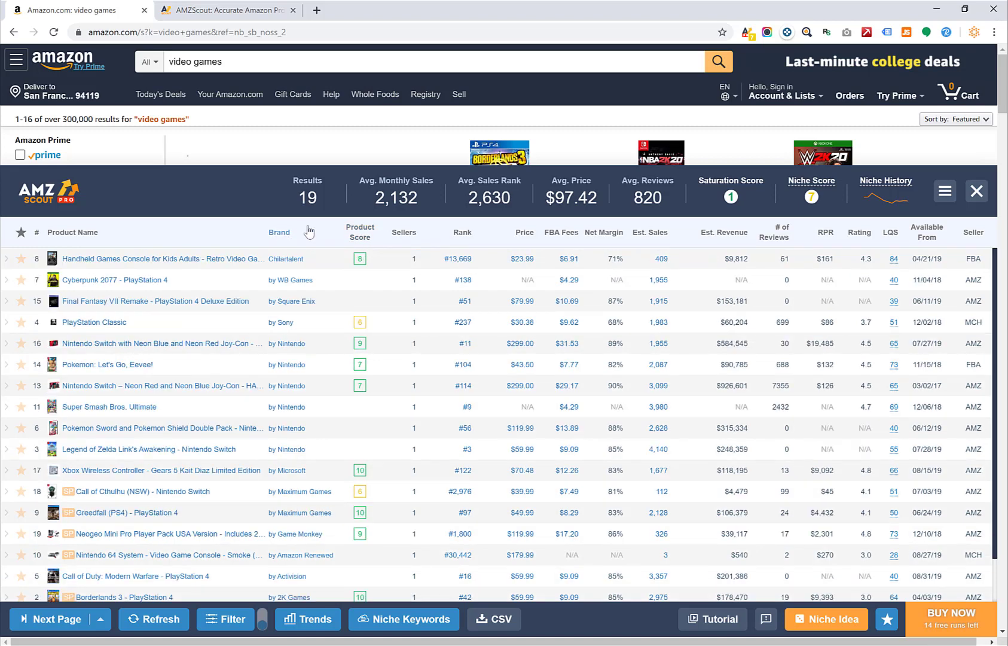
click(365, 235)
click(404, 235)
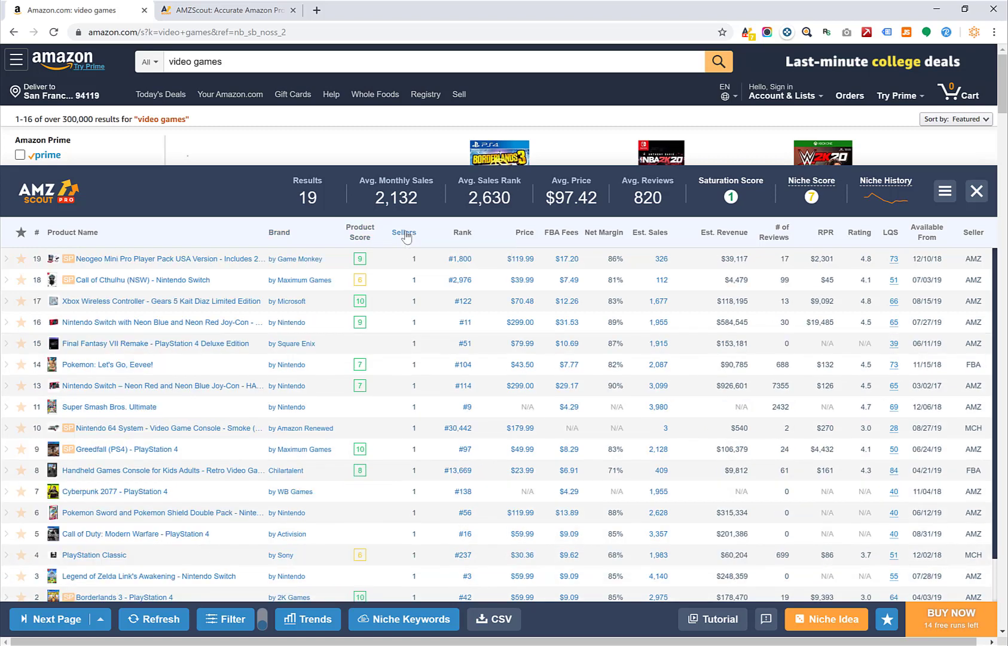
click(462, 234)
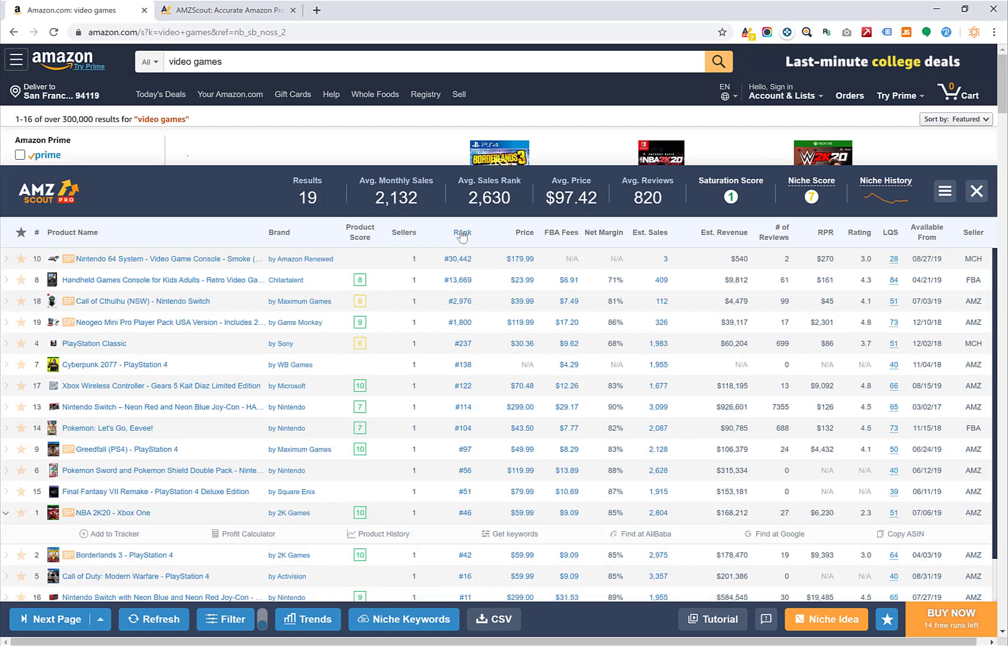
click(462, 234)
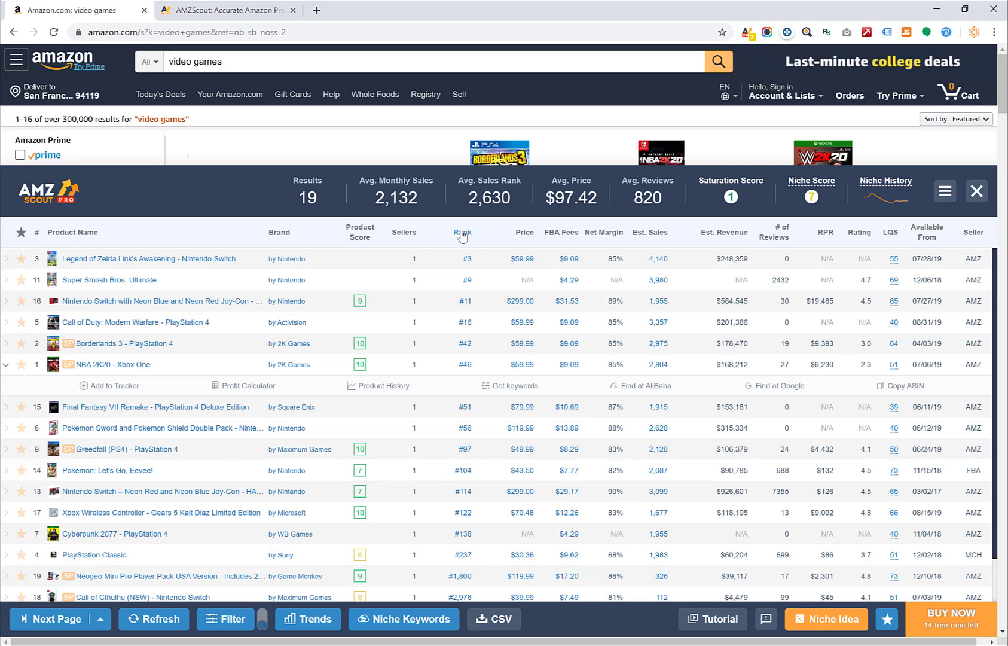
click(526, 238)
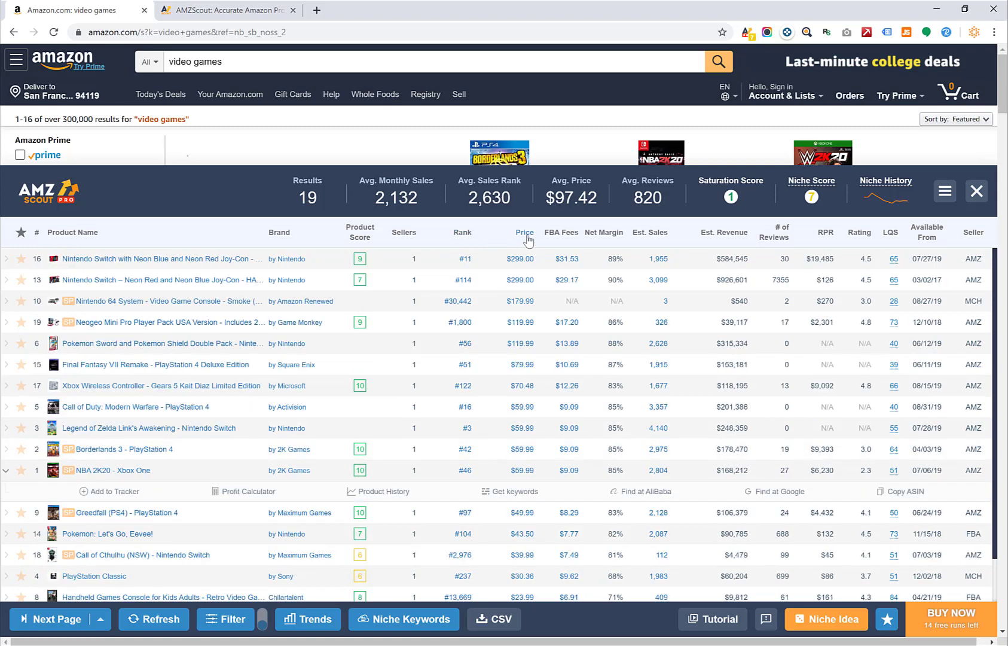
mouse_move(132, 269)
click(565, 233)
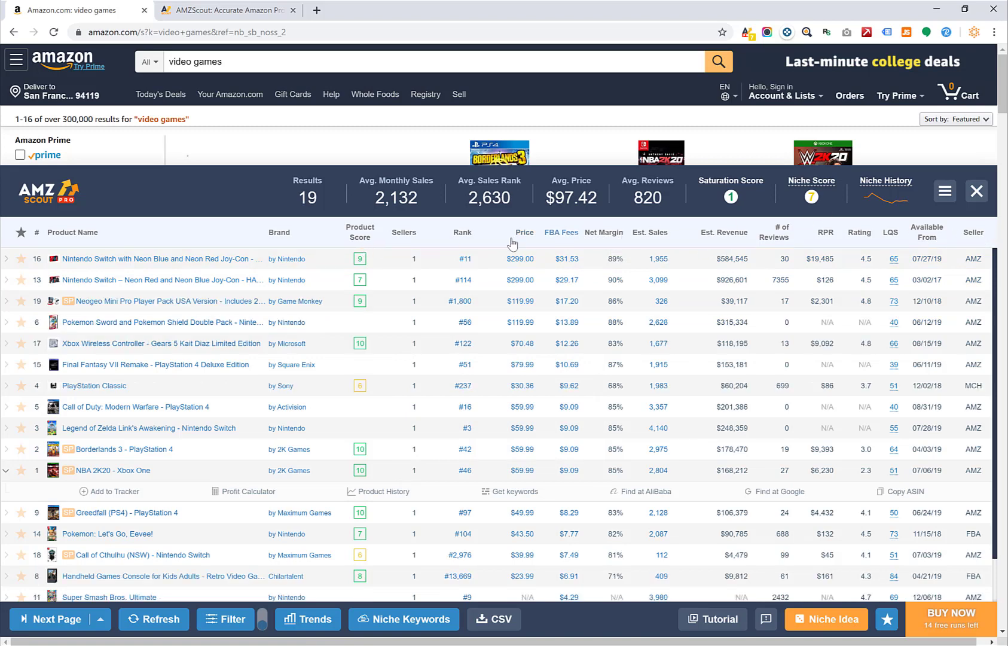
Sort the products by seller type with MCH listings first and view the score breakdown for Pokemon: Let's Go, Eevee!
click(979, 235)
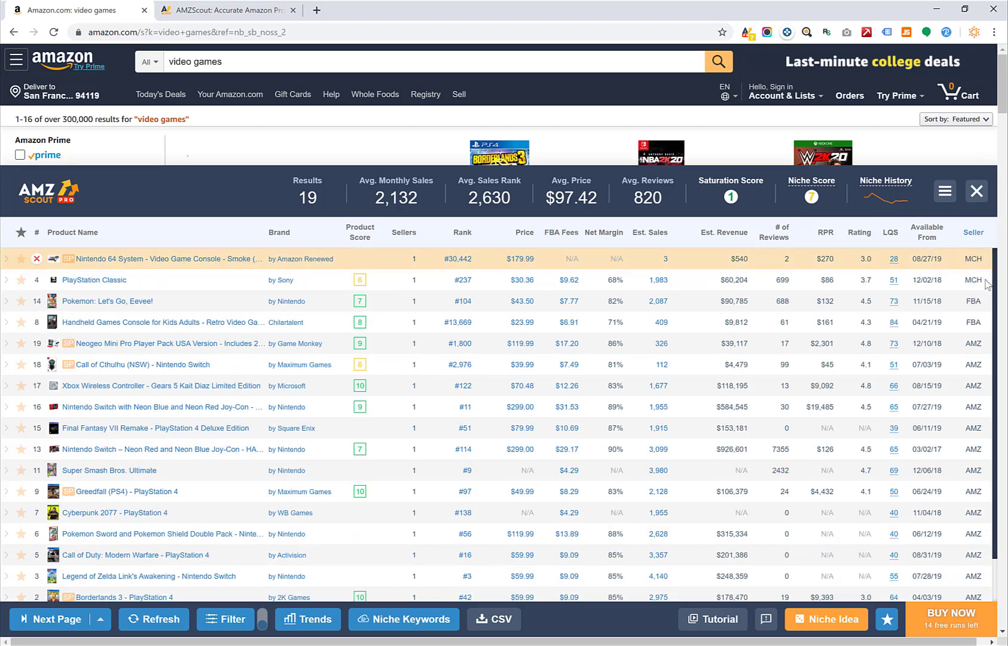
click(975, 237)
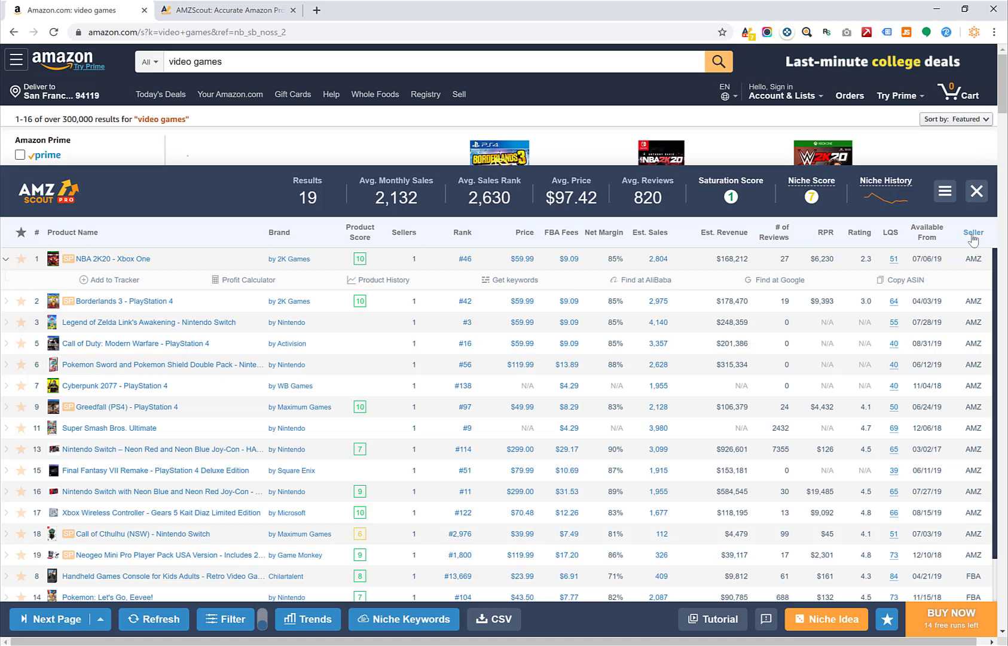
click(972, 233)
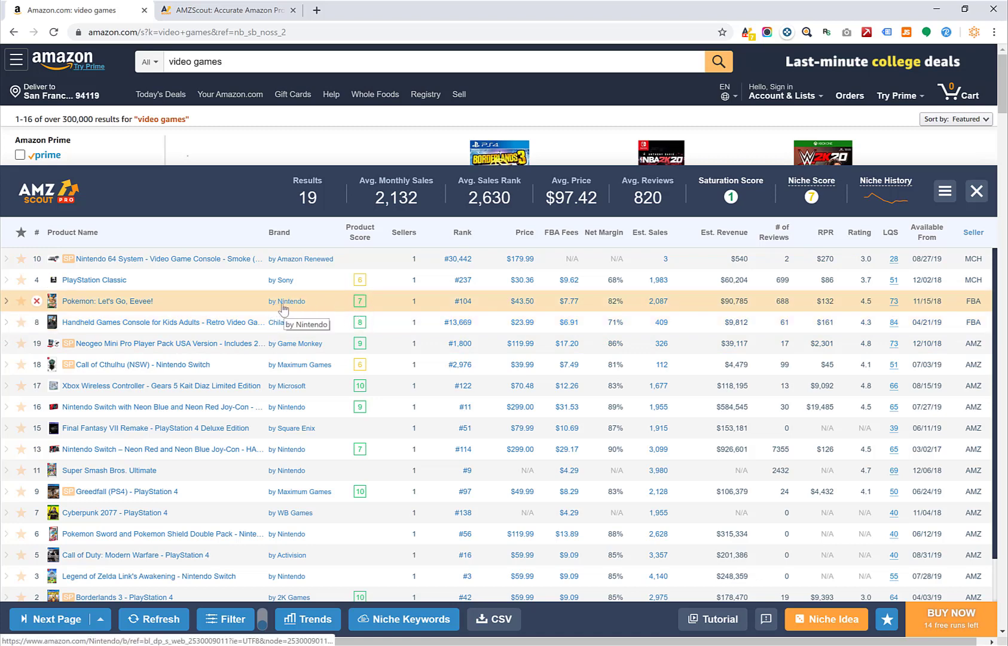
click(360, 302)
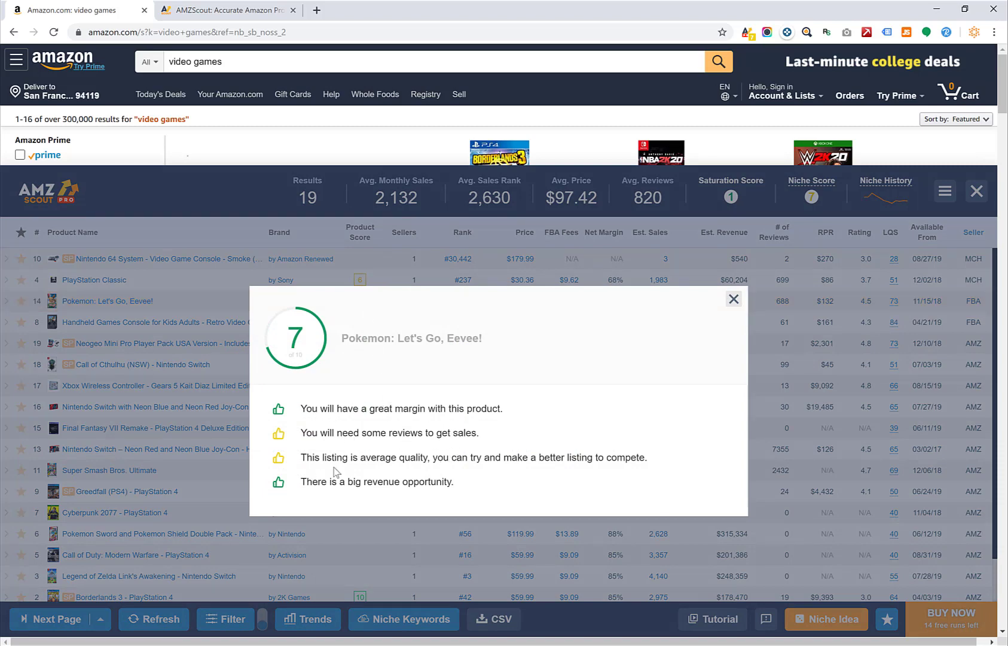
click(734, 299)
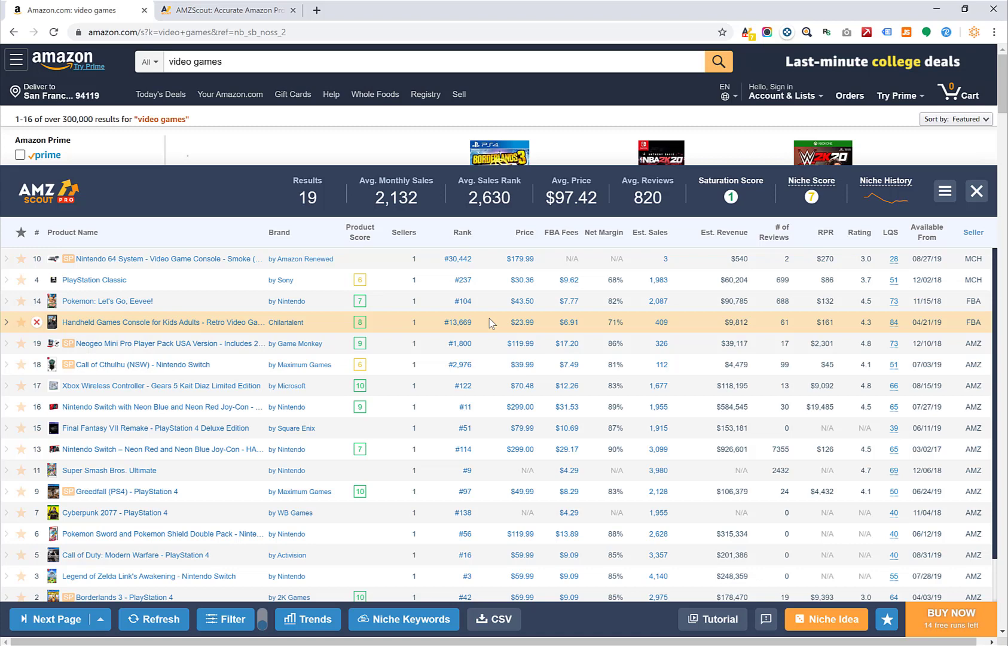
Mark Pokemon: Let's Go, Eevee! as a favorite, check the favorites list, and return to all products
click(21, 301)
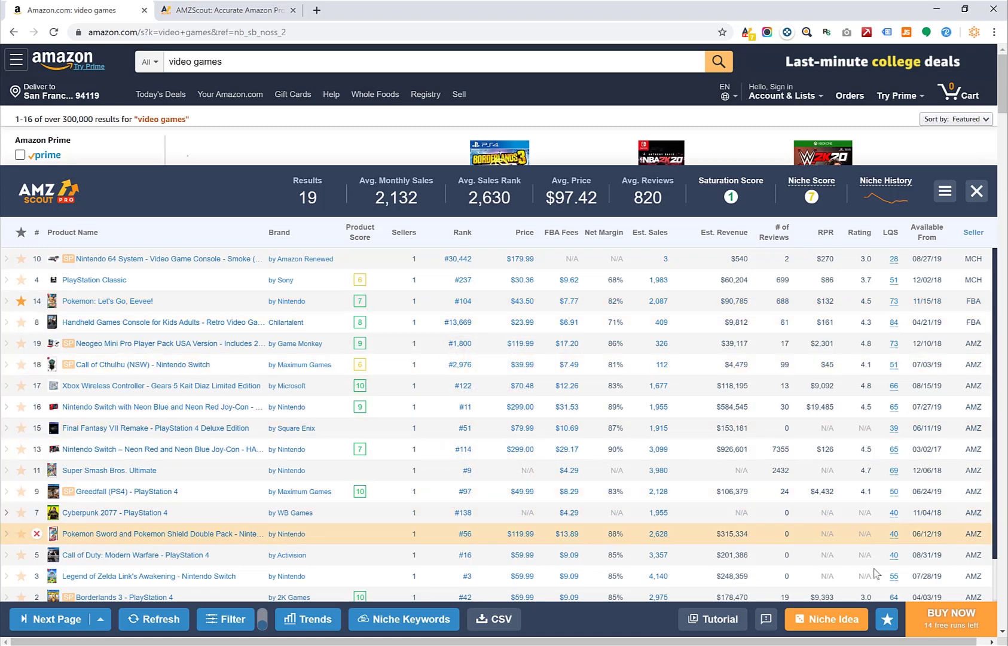
click(888, 619)
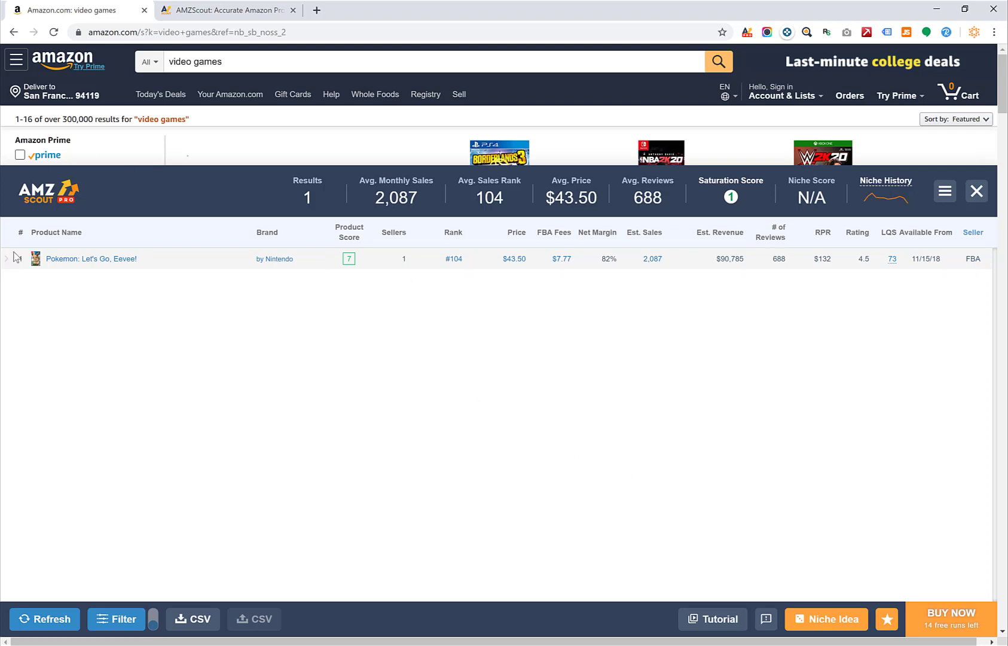
click(888, 620)
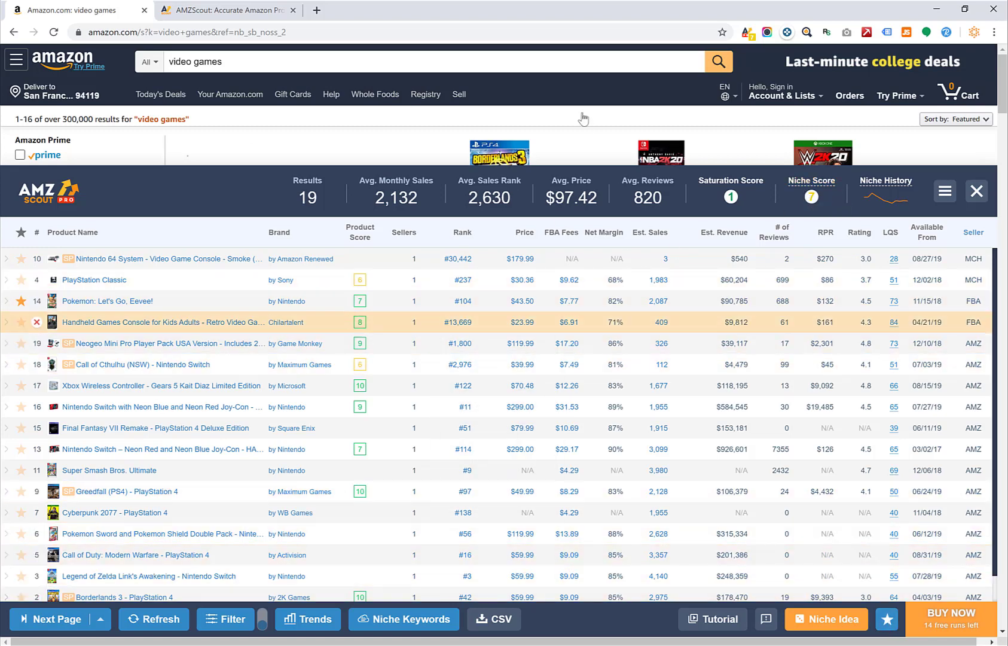
Examine the niche score breakdown of profit, demand and competition for video games and look over the product list
click(811, 197)
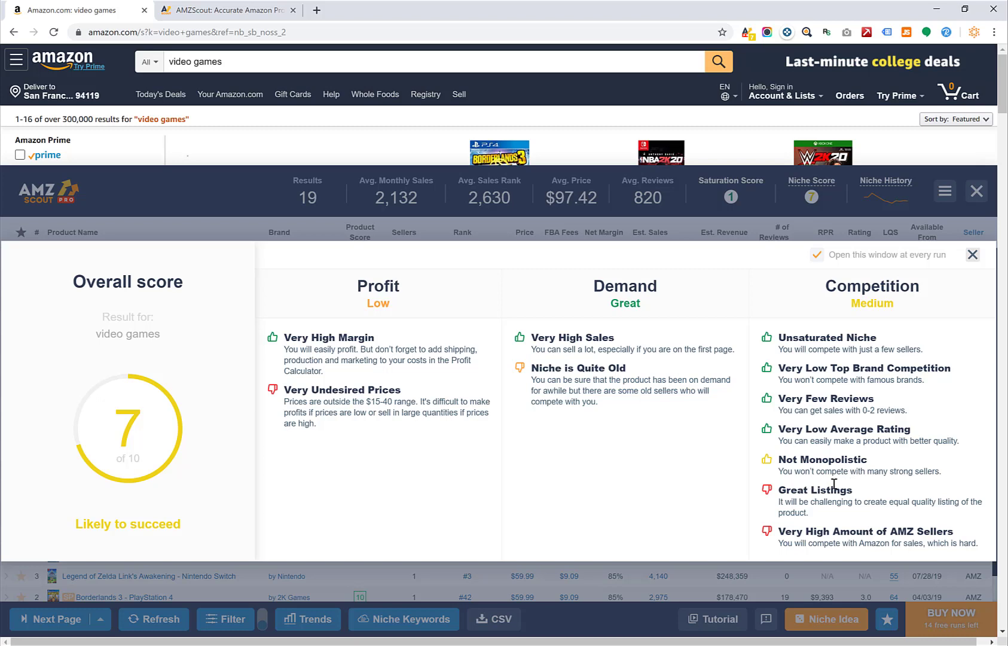
click(972, 256)
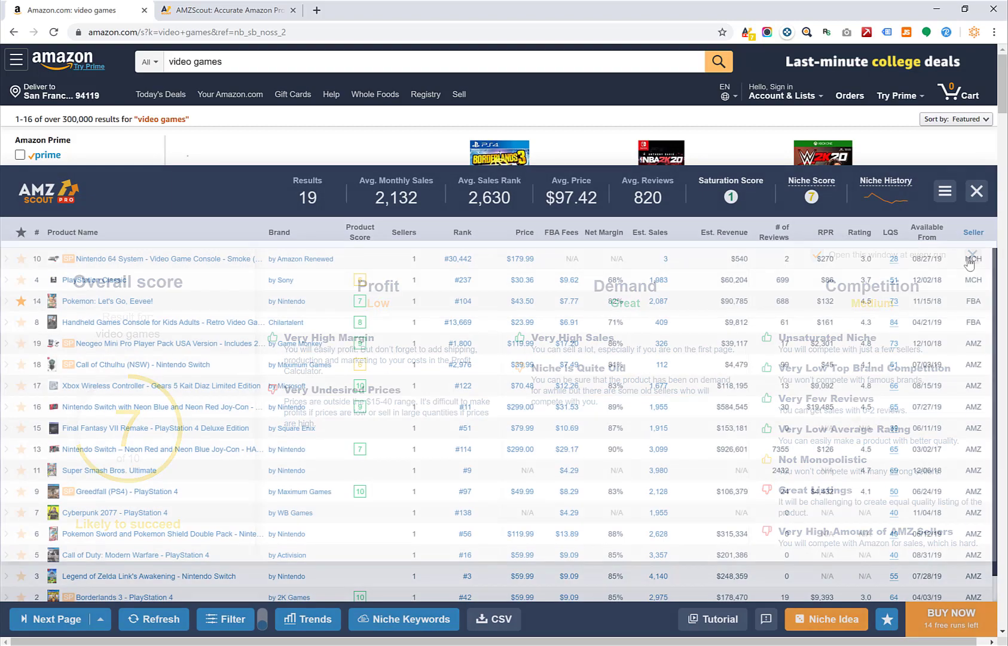
scroll(968, 362, down, 1)
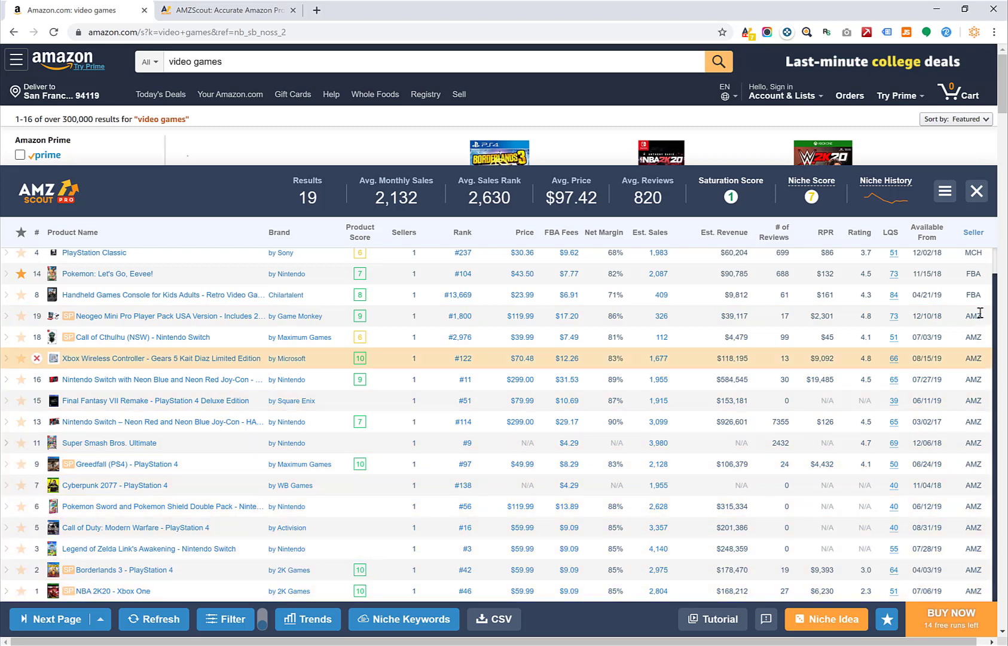
scroll(980, 311, up, 1)
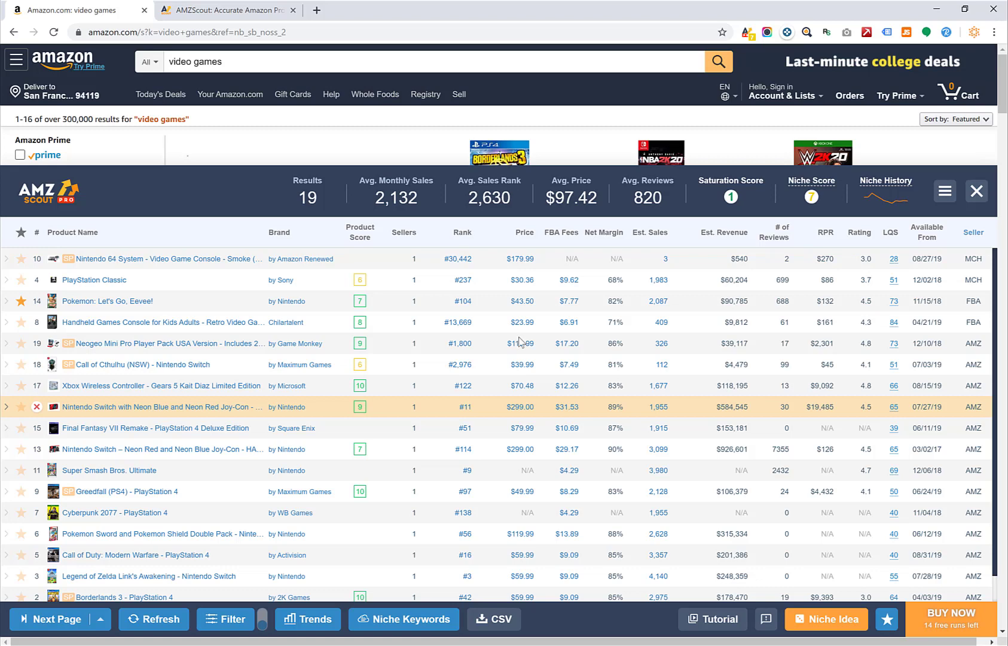
Examine the Niche History chart of sales, rank and price for video games and close it
right_click(892, 202)
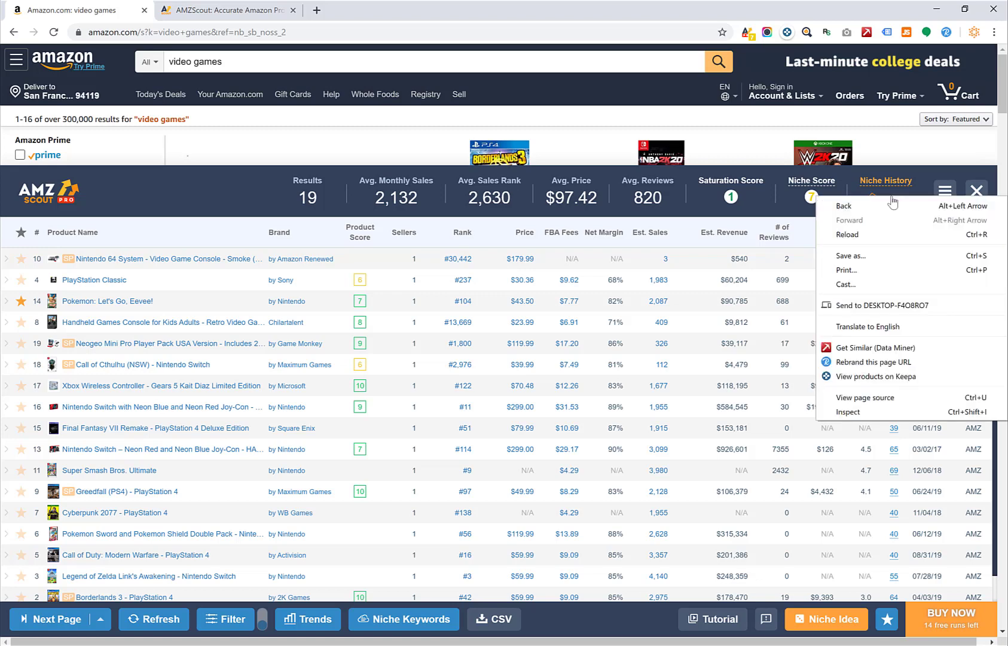
key(Escape)
click(893, 202)
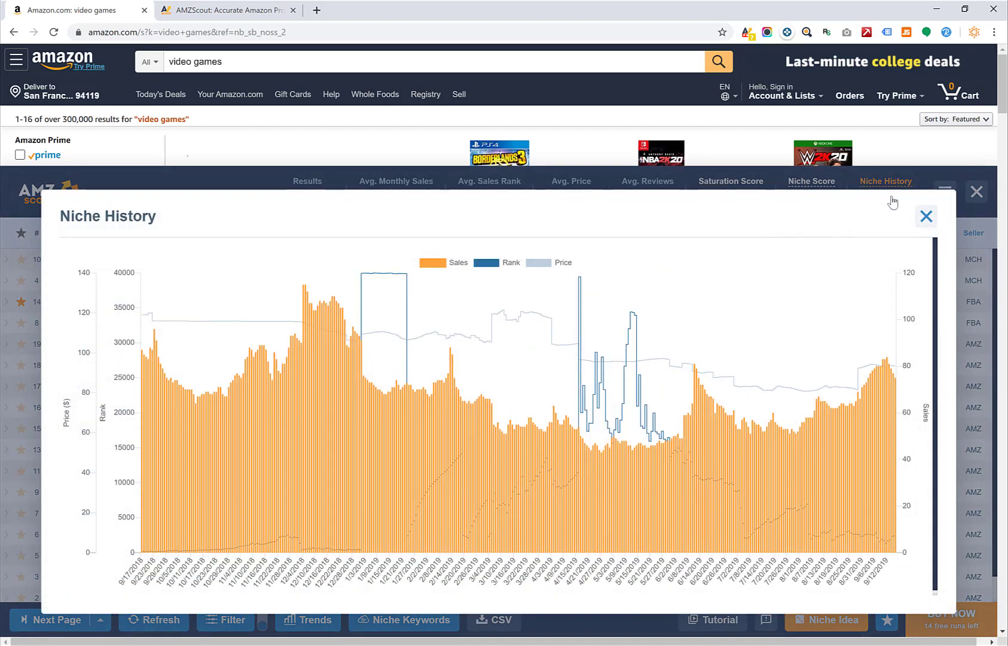
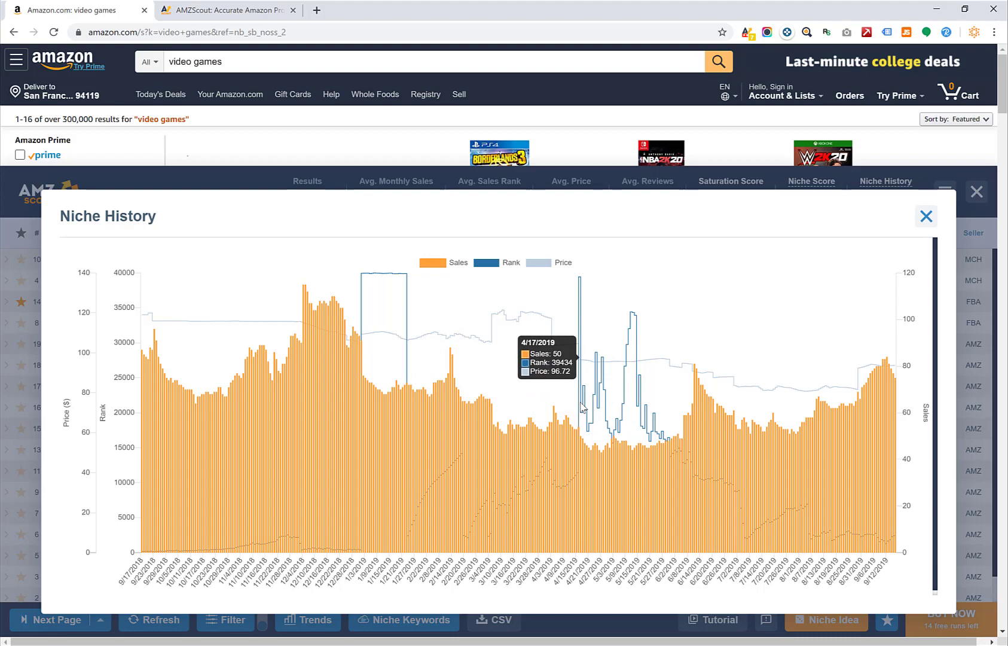
click(926, 217)
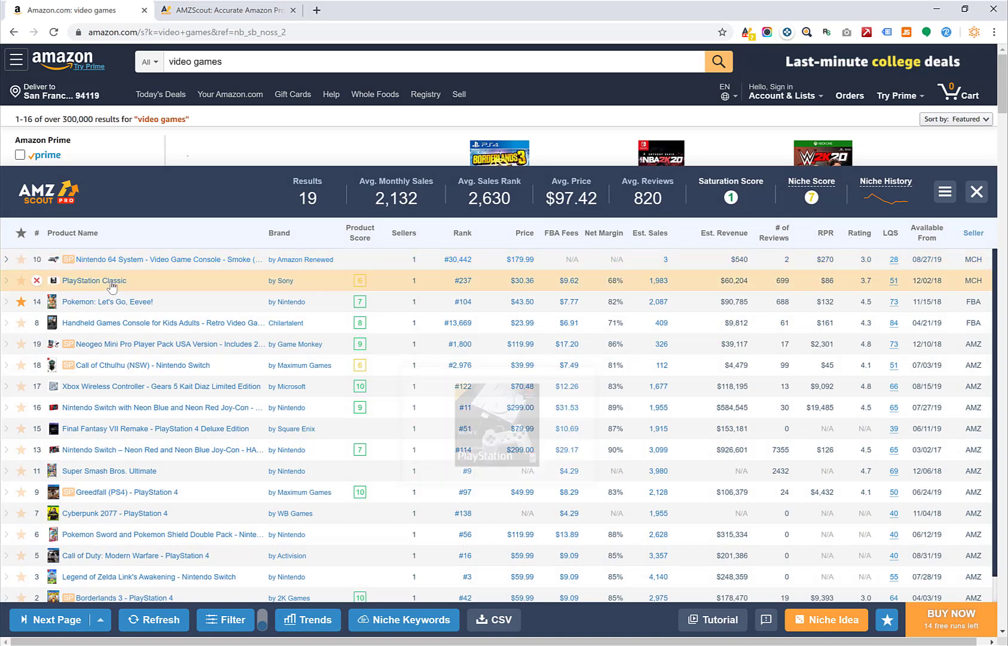
View the Amazon listing for Pokemon: Let's Go, Eevee! and look over the fees in its profit calculator
click(80, 301)
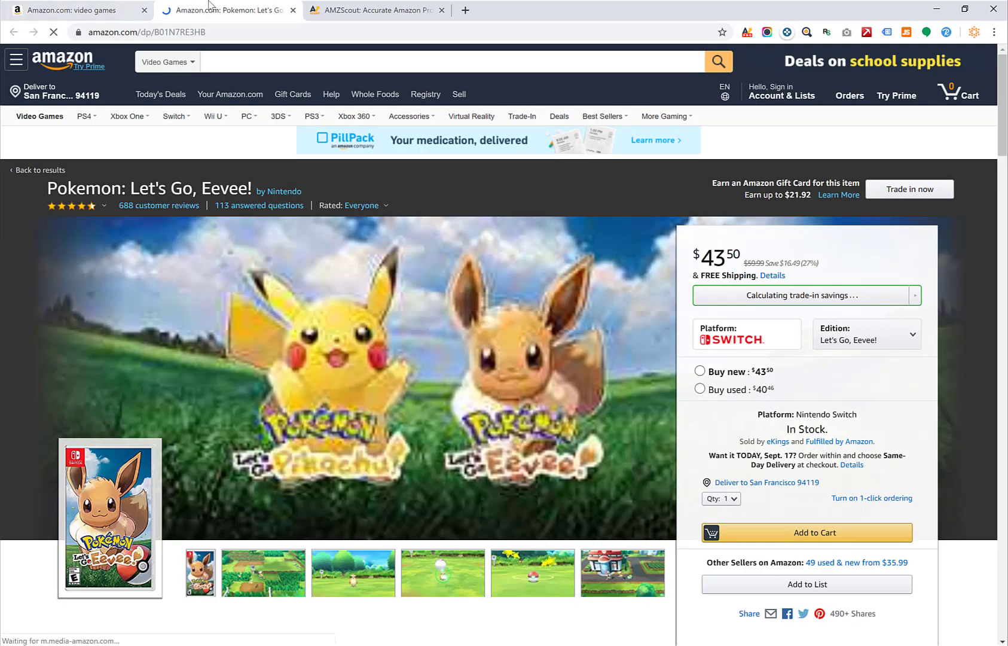
click(293, 11)
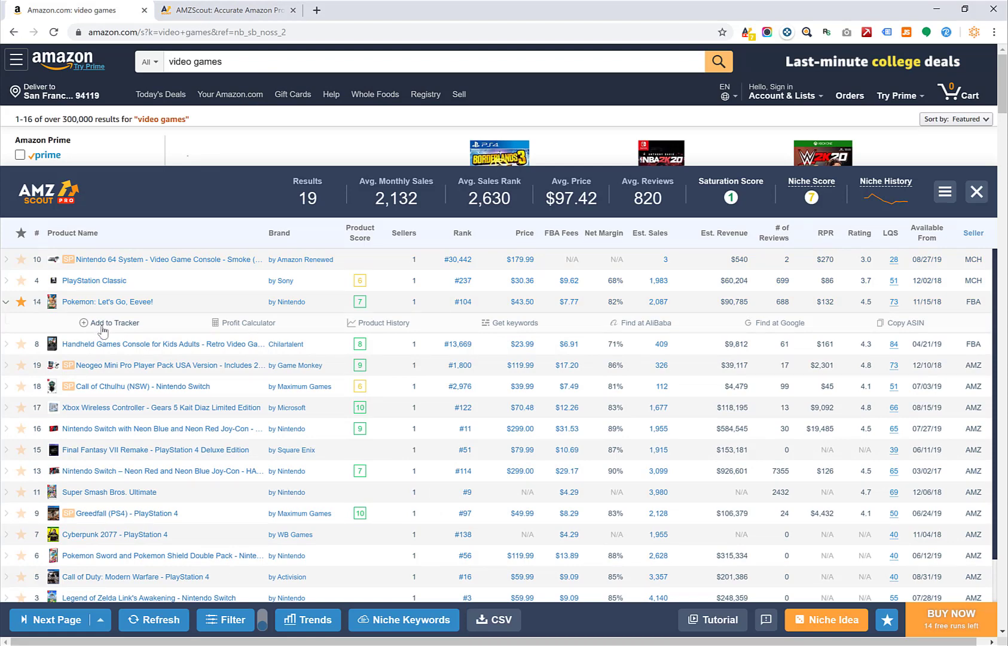
click(242, 323)
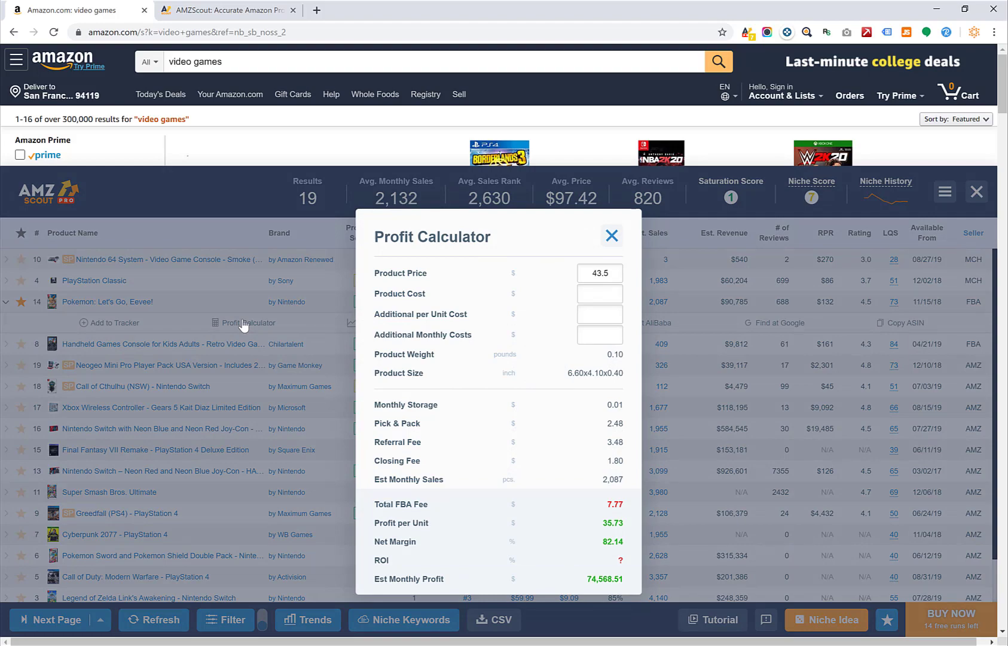
click(611, 236)
mouse_move(203, 305)
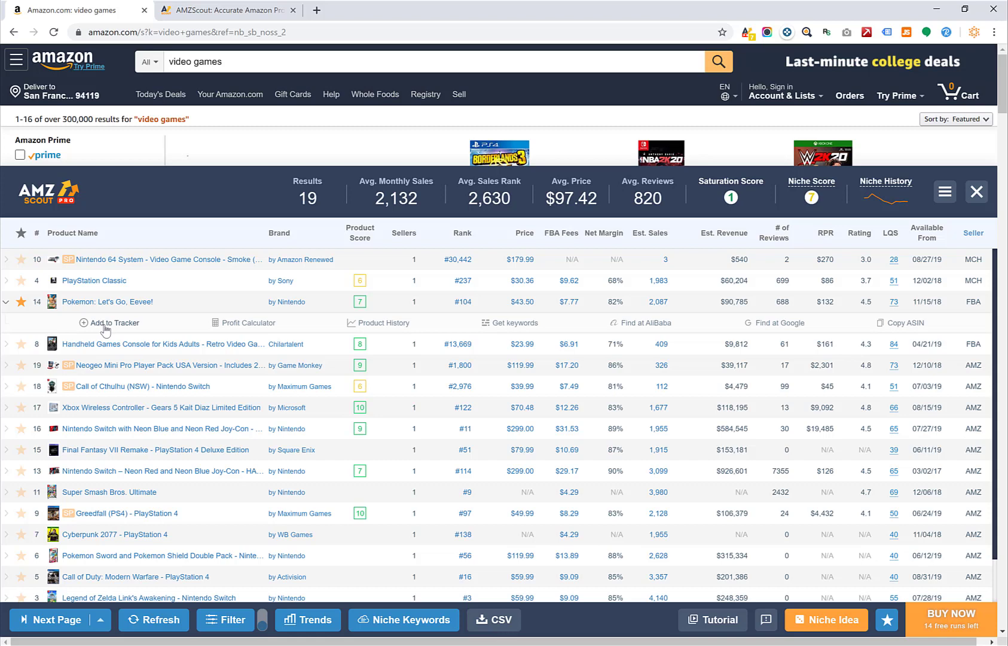
In the profit calculator for Pokemon: Let's Go, Eevee!, set the product cost to $30 and the additional per unit cost to $.2
click(234, 323)
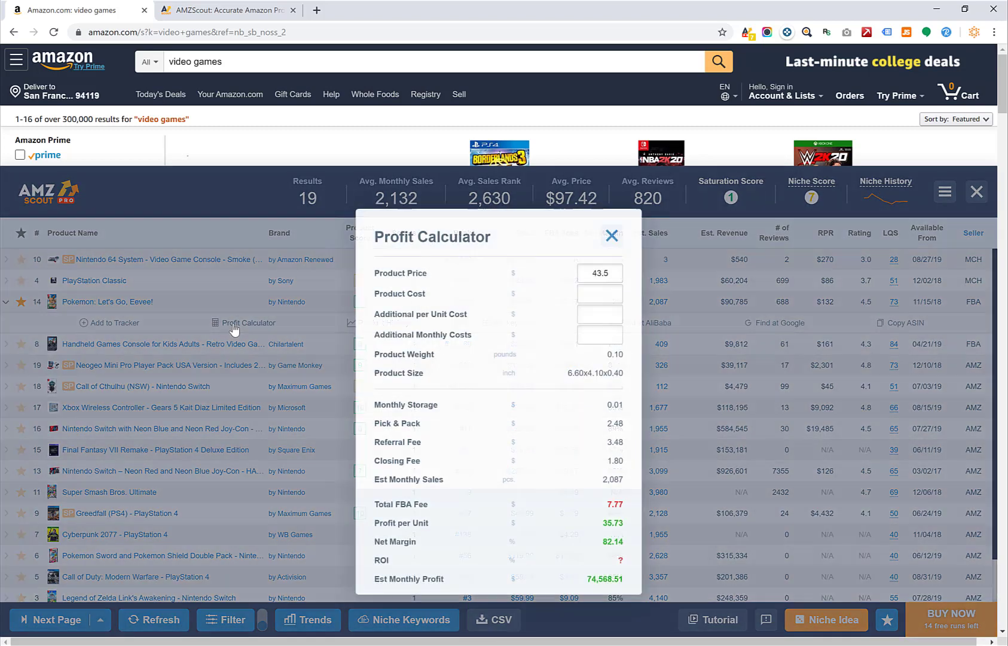
click(590, 297)
text(30)
click(589, 321)
text(.2)
click(553, 338)
scroll(603, 488, down, 1)
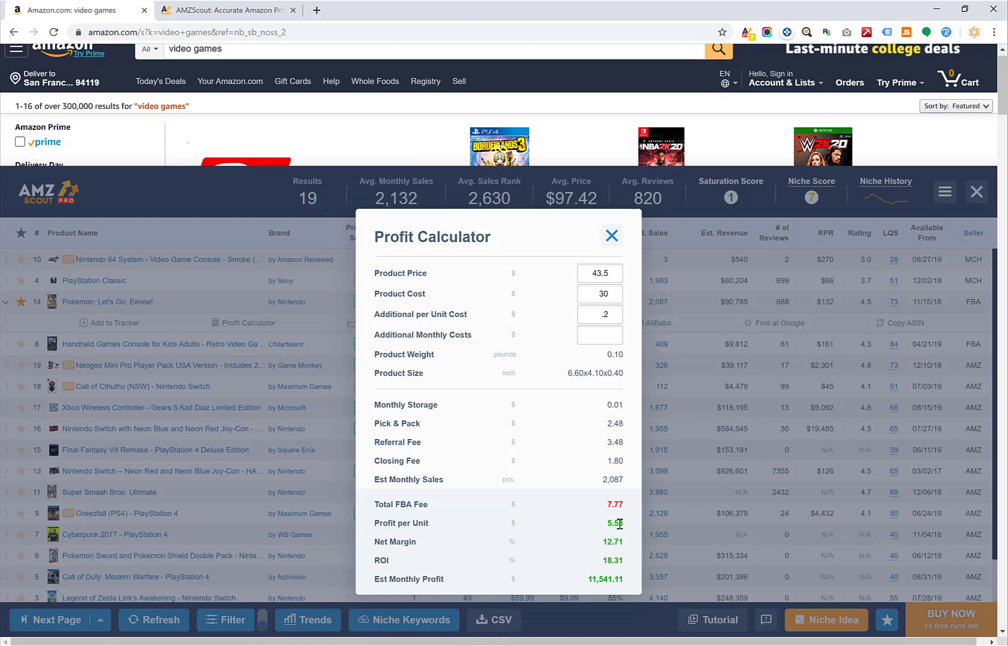
Examine the calculated profit per unit, net margin, ROI and estimated monthly profit, and close the profit calculator
drag(620, 523, 603, 529)
double_click(616, 542)
double_click(606, 561)
drag(586, 577, 628, 584)
click(611, 237)
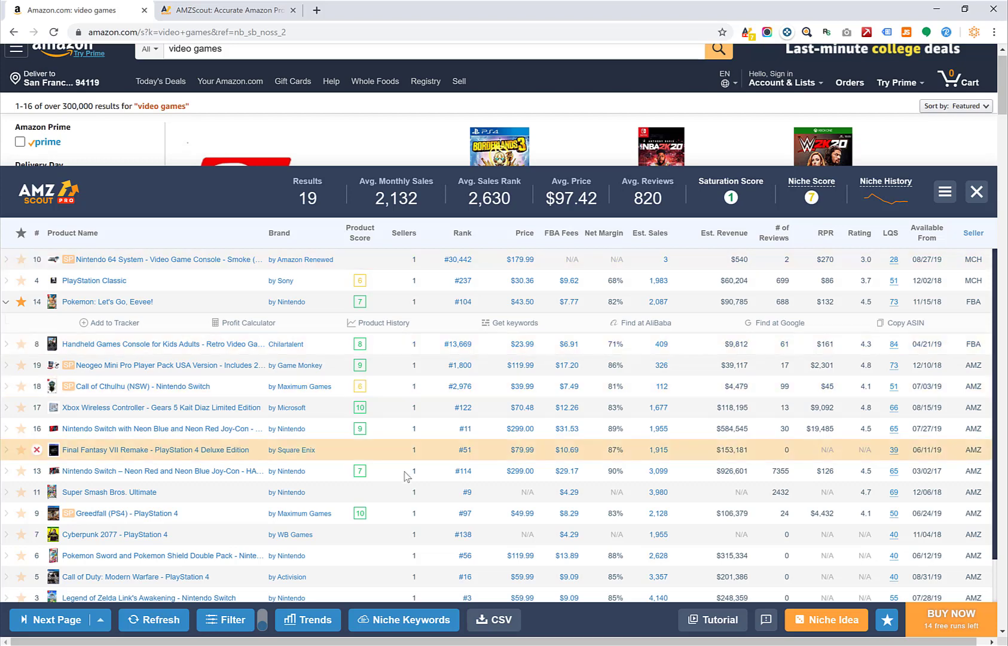
Review the available product filters and examine the Google Trends interest in video games over the past 5 years
click(225, 622)
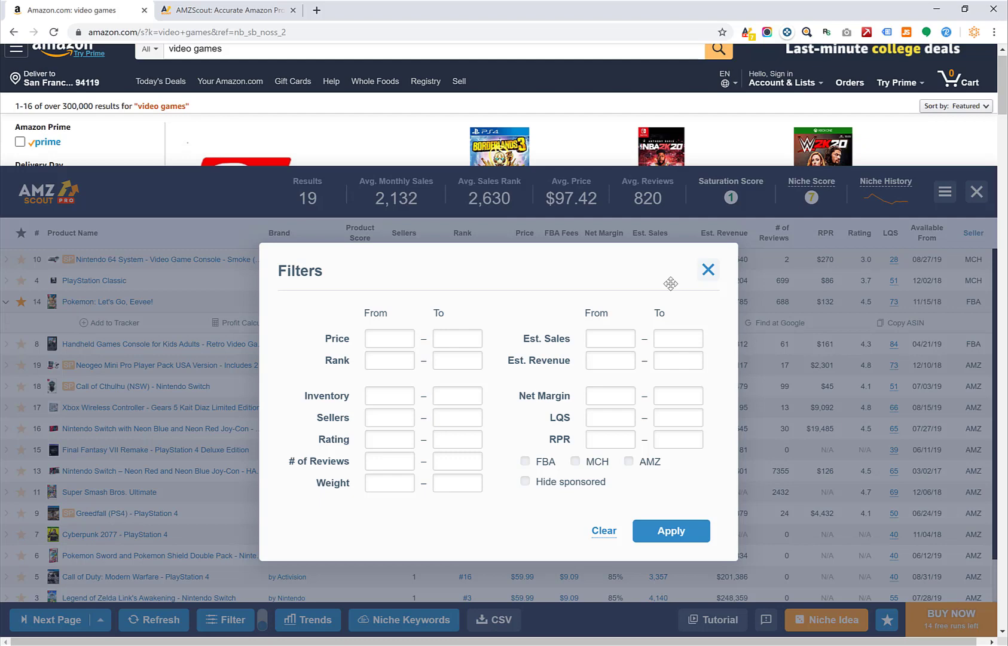
click(708, 271)
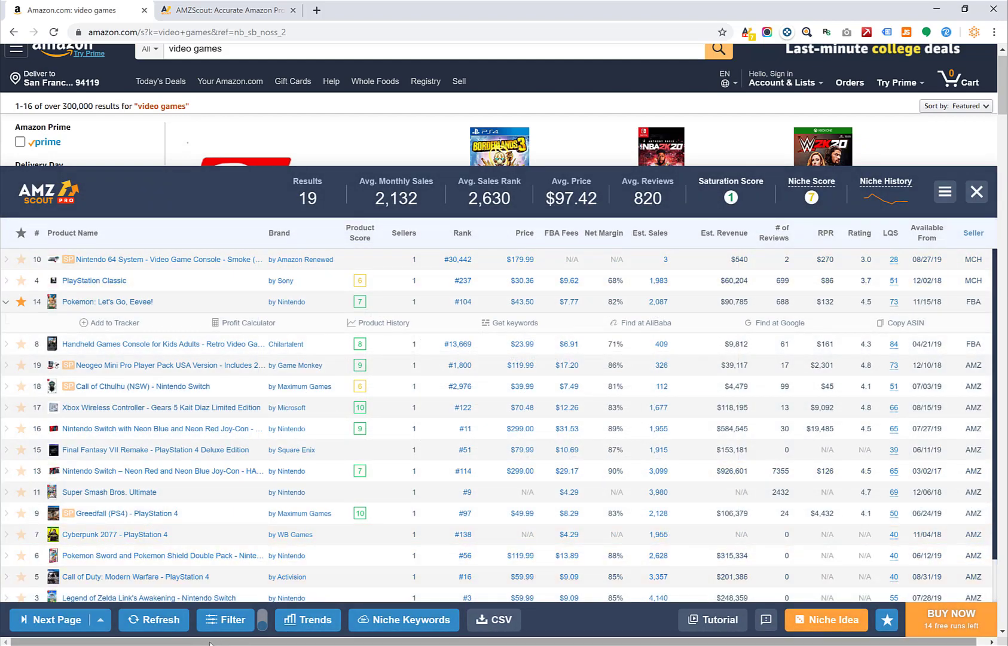
click(309, 621)
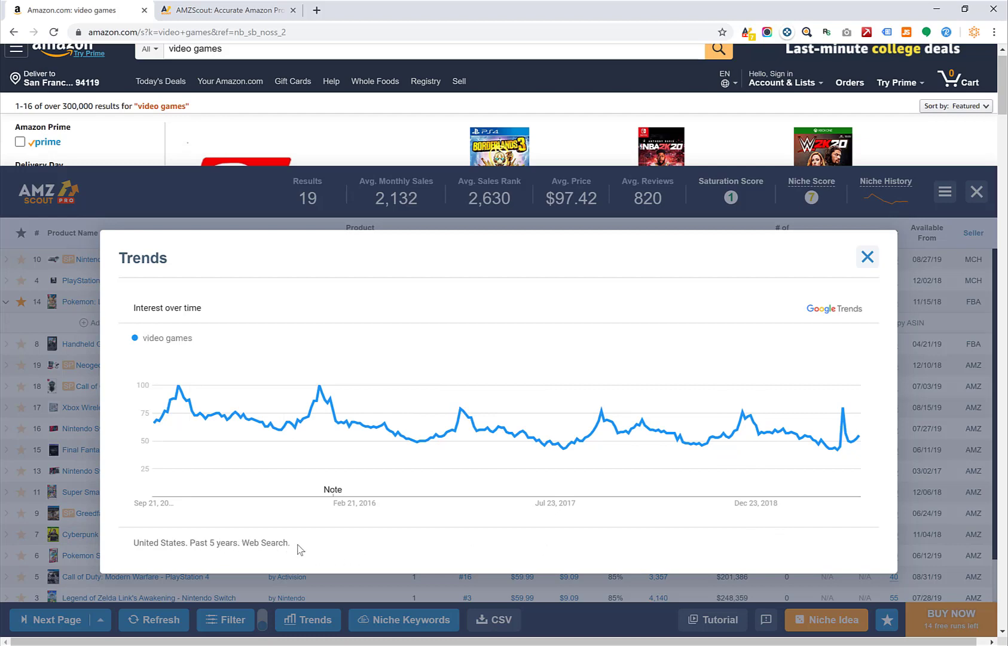
drag(190, 542, 236, 540)
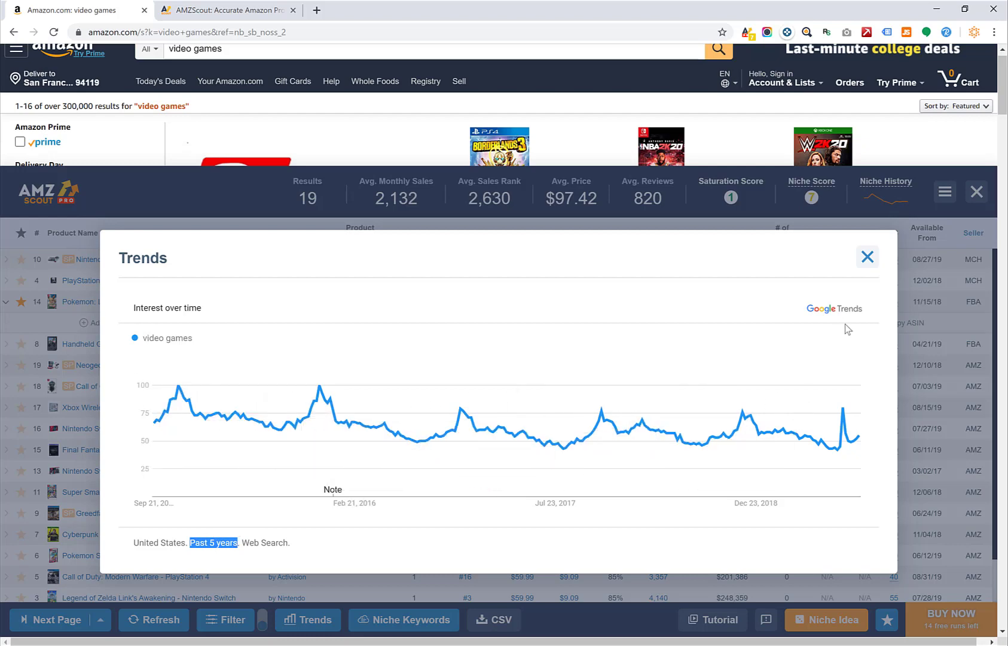
click(865, 259)
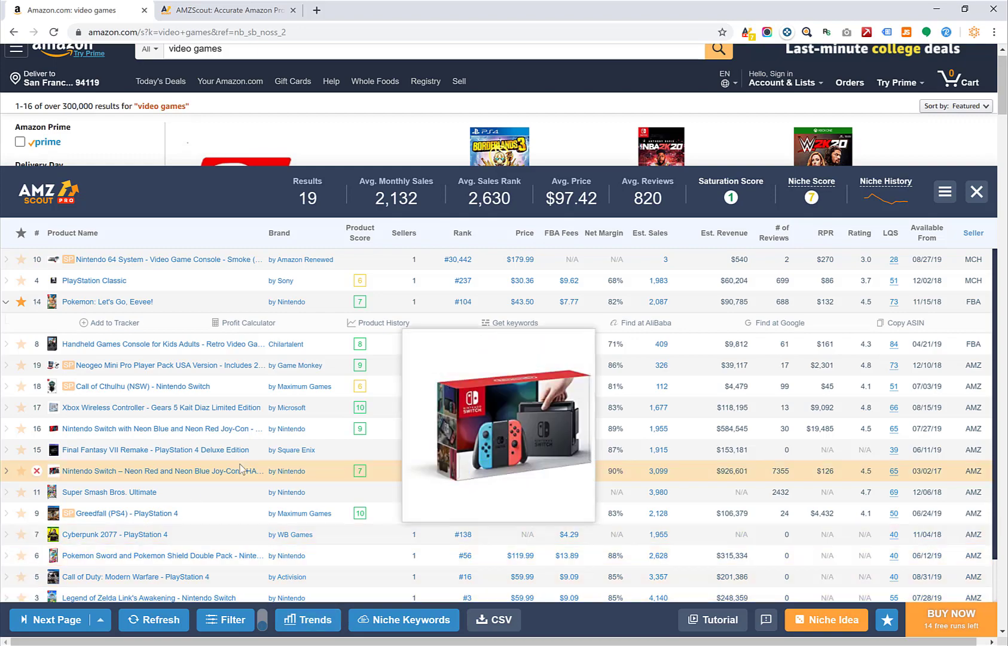
Examine the product history chart and the keyword list for Pokemon: Let's Go, Eevee!
click(377, 325)
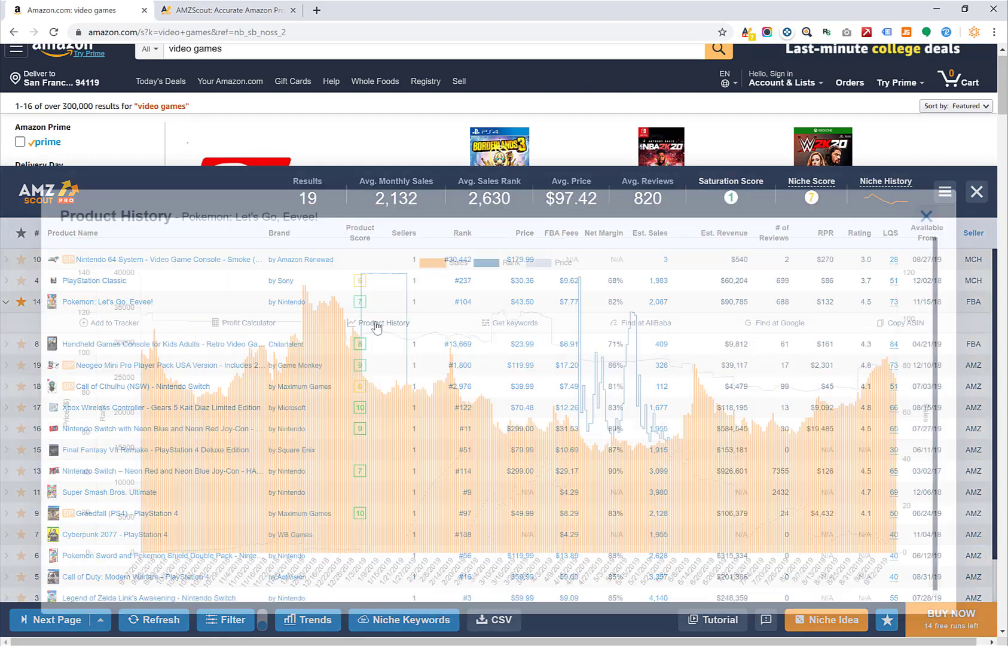
click(926, 217)
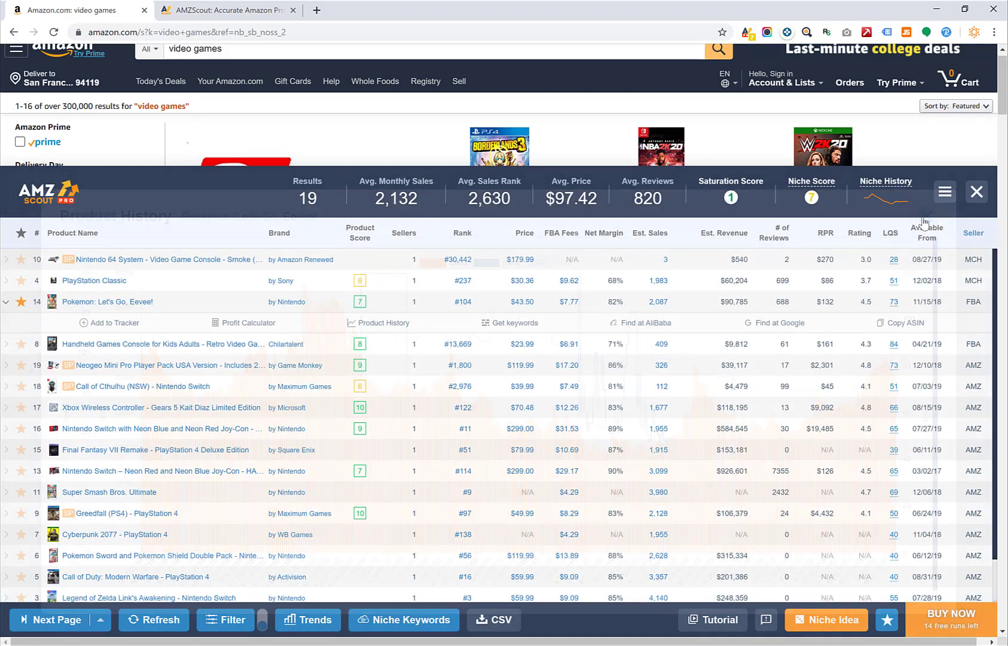
click(520, 327)
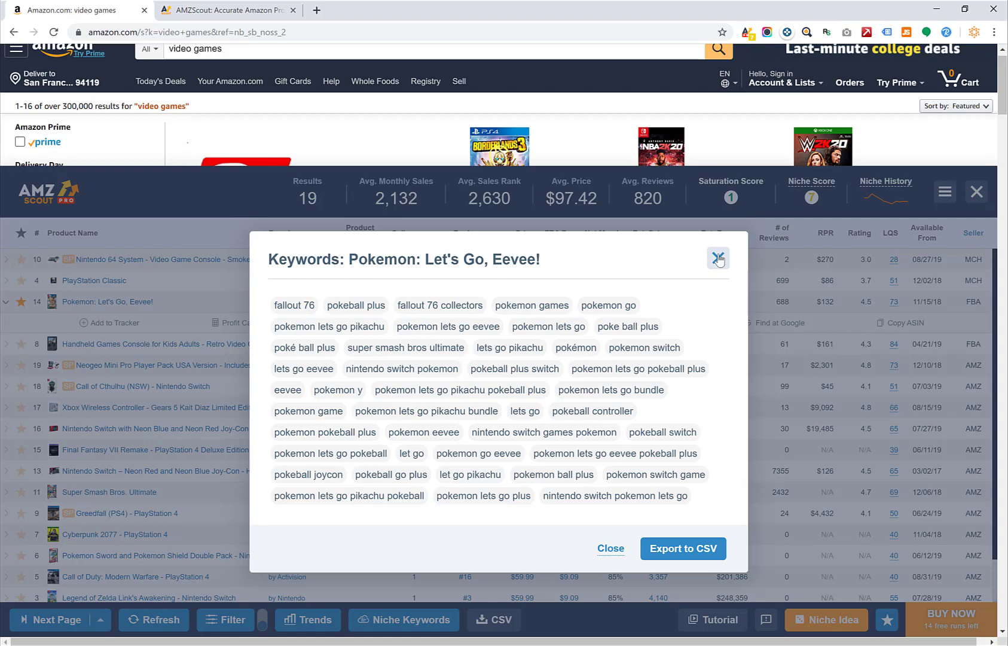
click(718, 258)
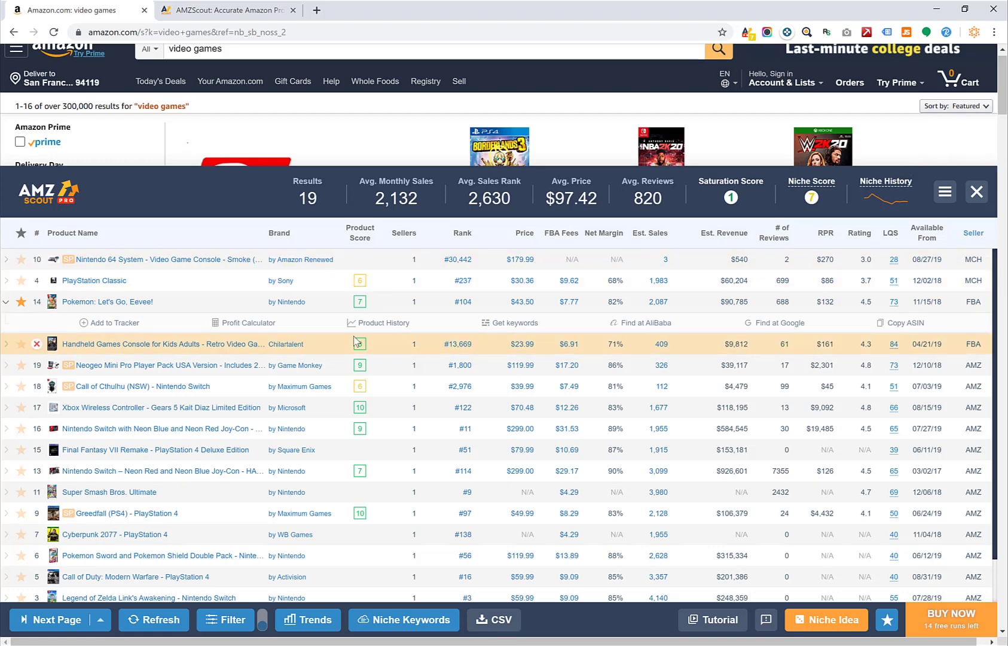
Mark the Chilartalent Handheld Games Console and the Neogeo Mini Pro Player Pack as favorites and show the favorites list
click(17, 347)
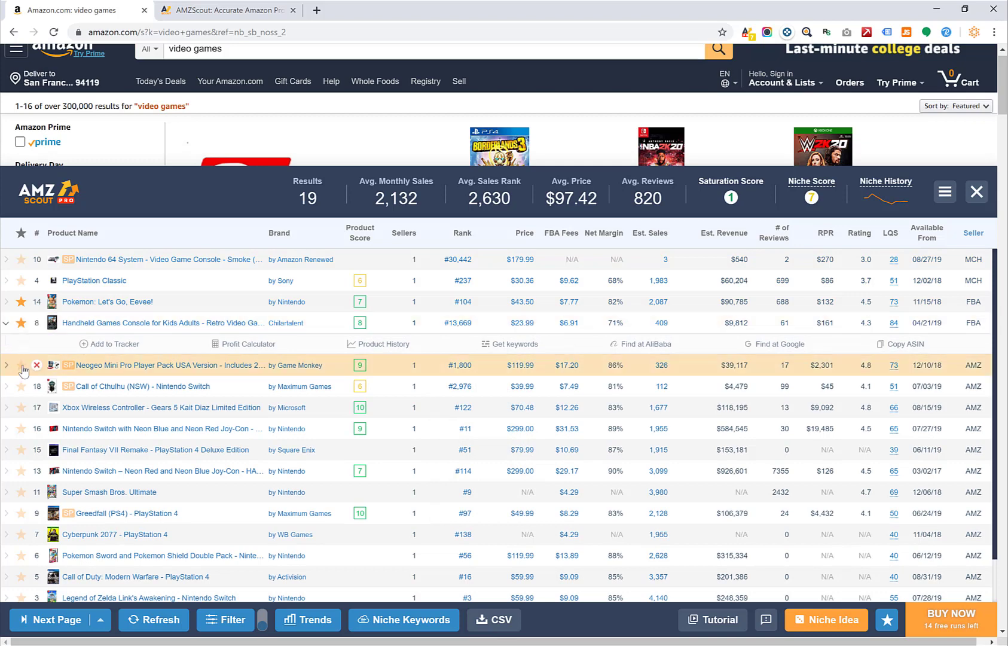
click(21, 365)
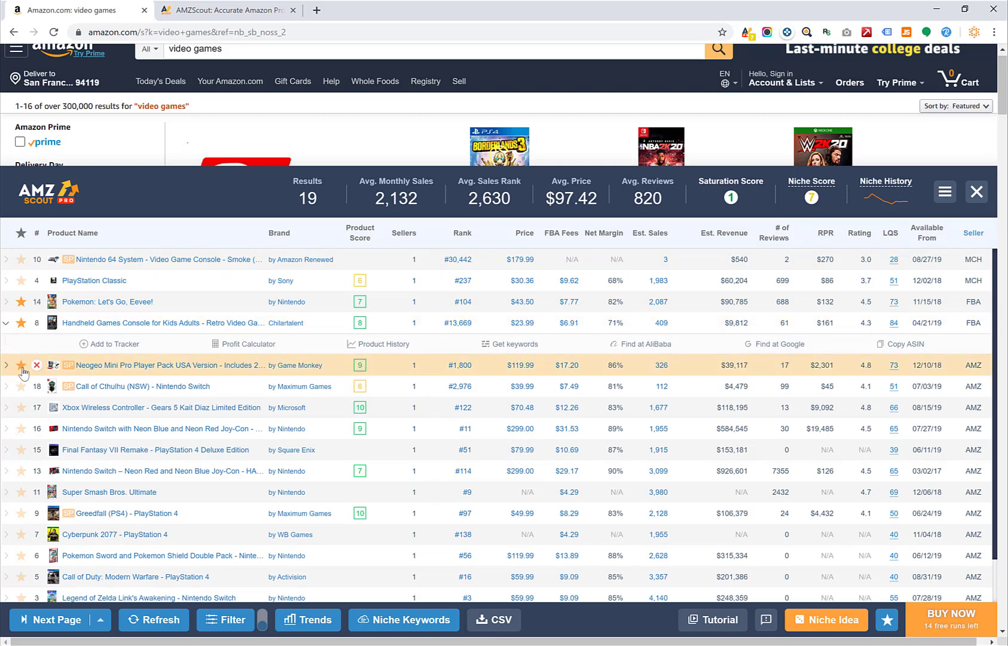
click(889, 622)
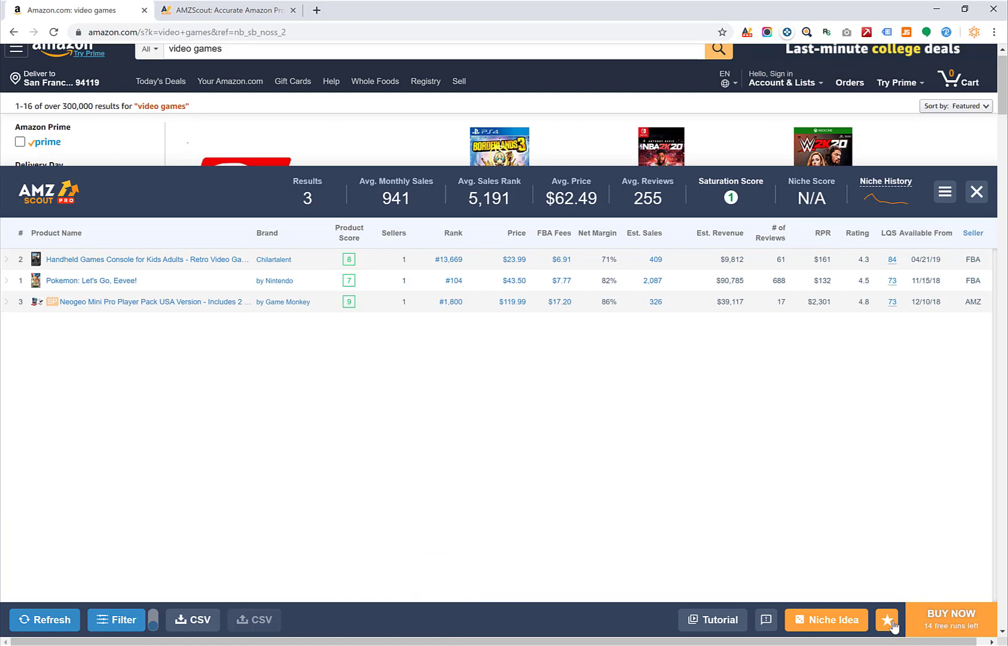